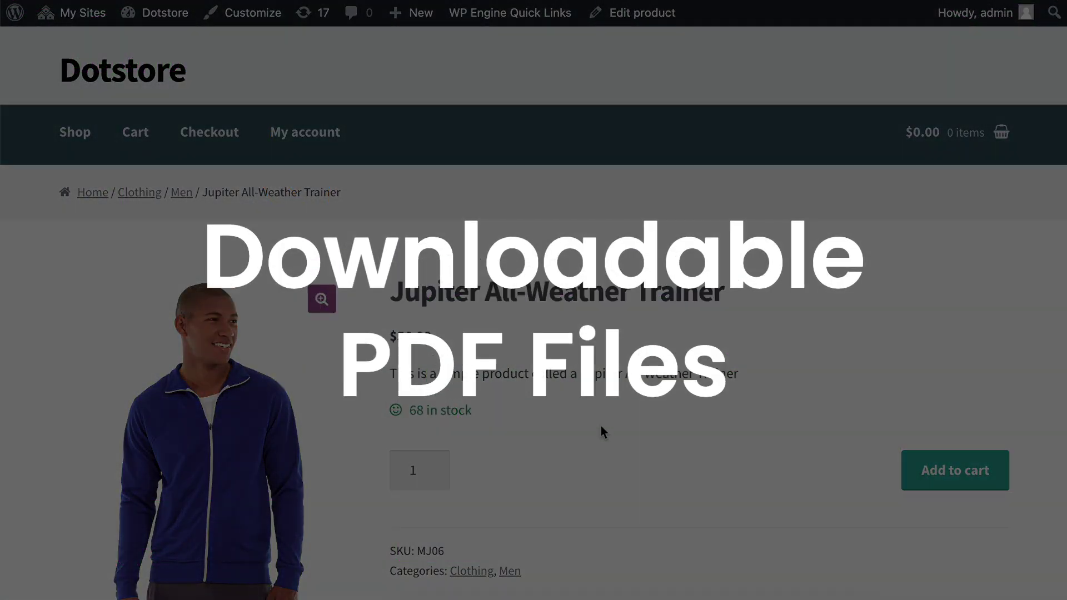
scroll(601, 431, "down", 5)
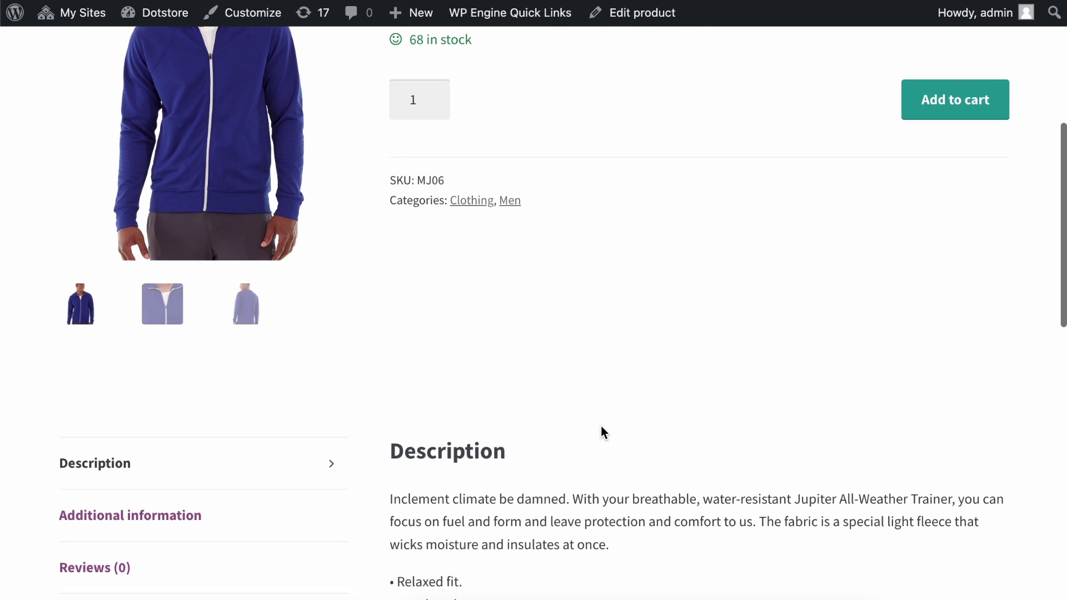
scroll(601, 426, "down", 4)
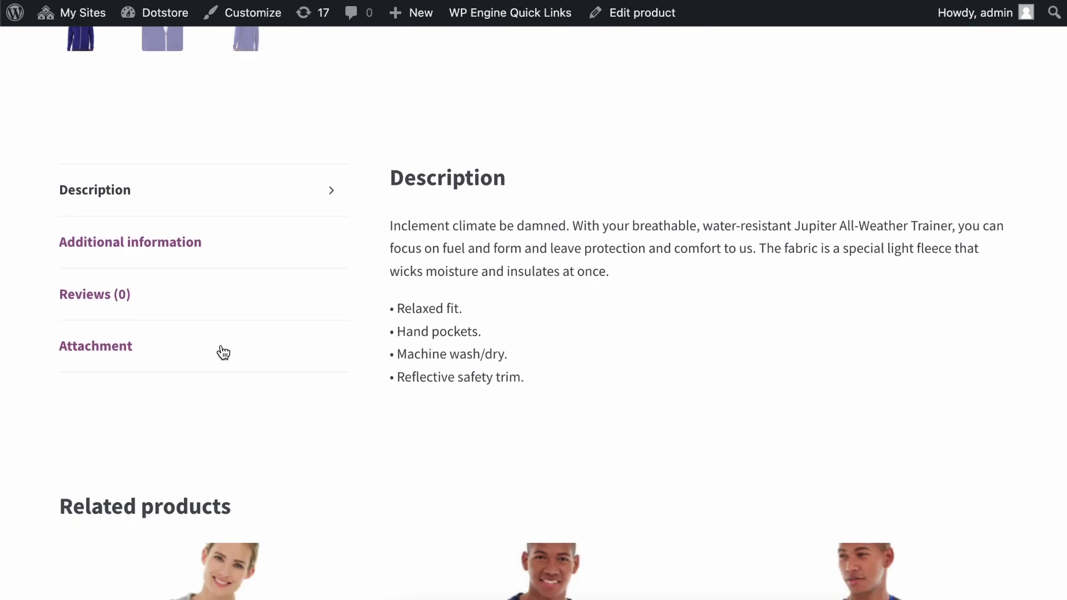
- Save the Jupiter trainer's User Manuals file from its Attachment tab, then dismiss the downloads list
left_click(187, 350)
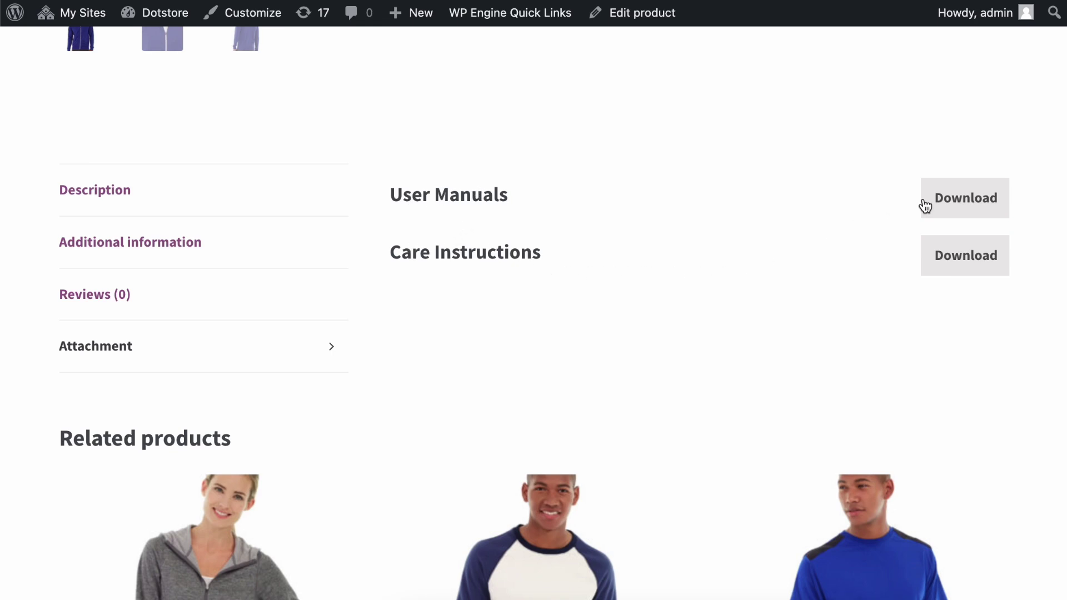
left_click(953, 206)
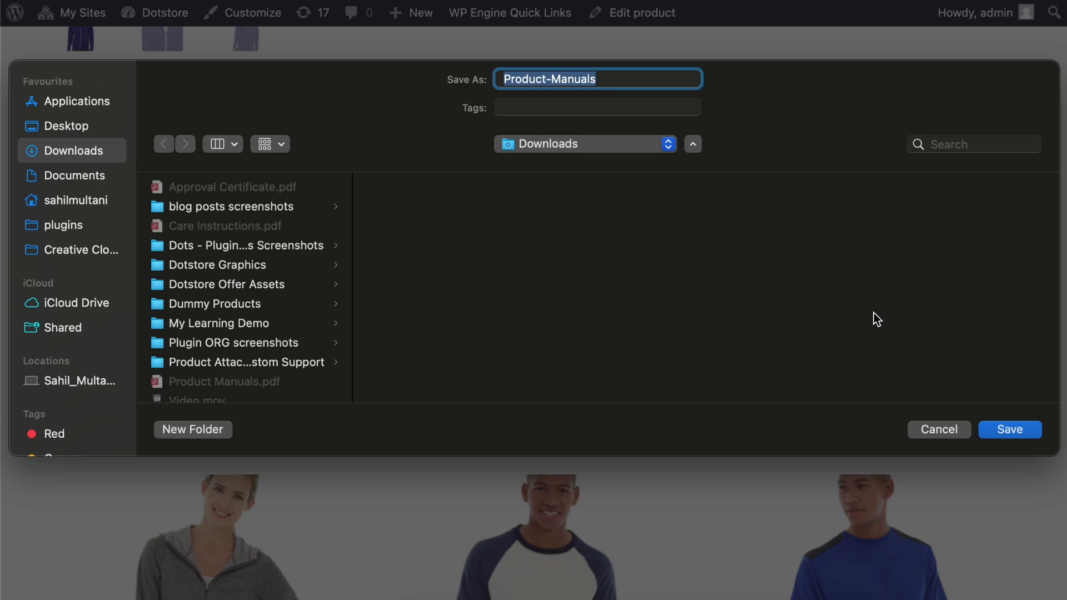
left_click(1012, 429)
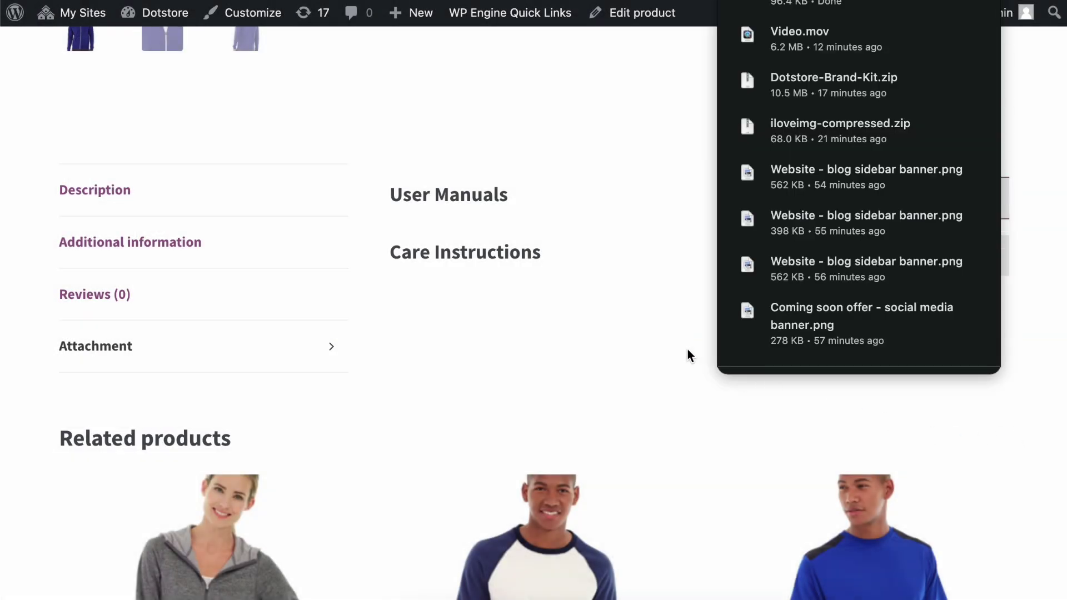
left_click(684, 338)
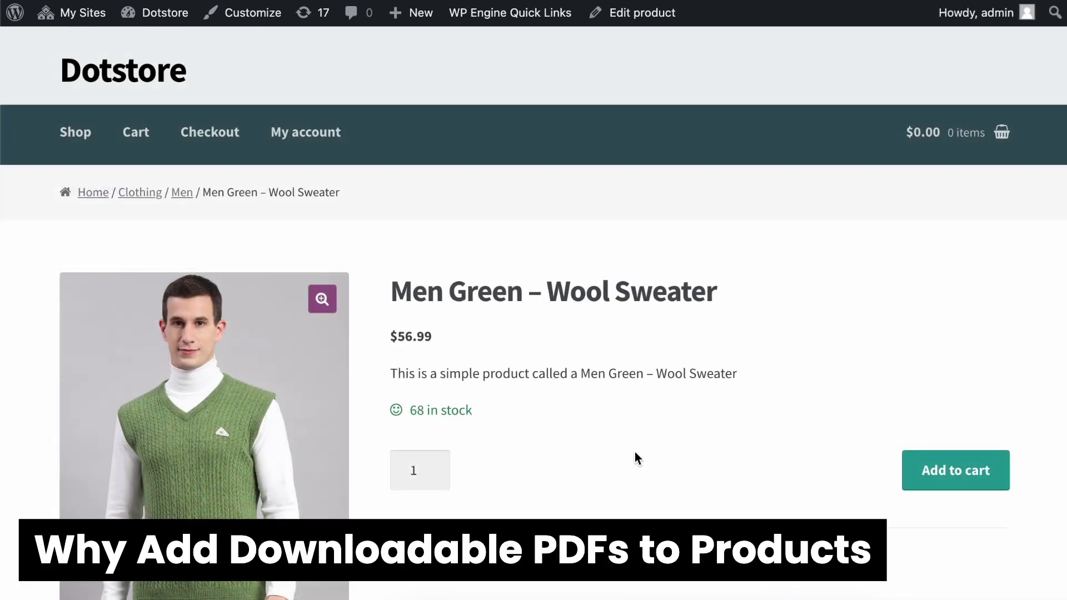
scroll(634, 452, "down", 5)
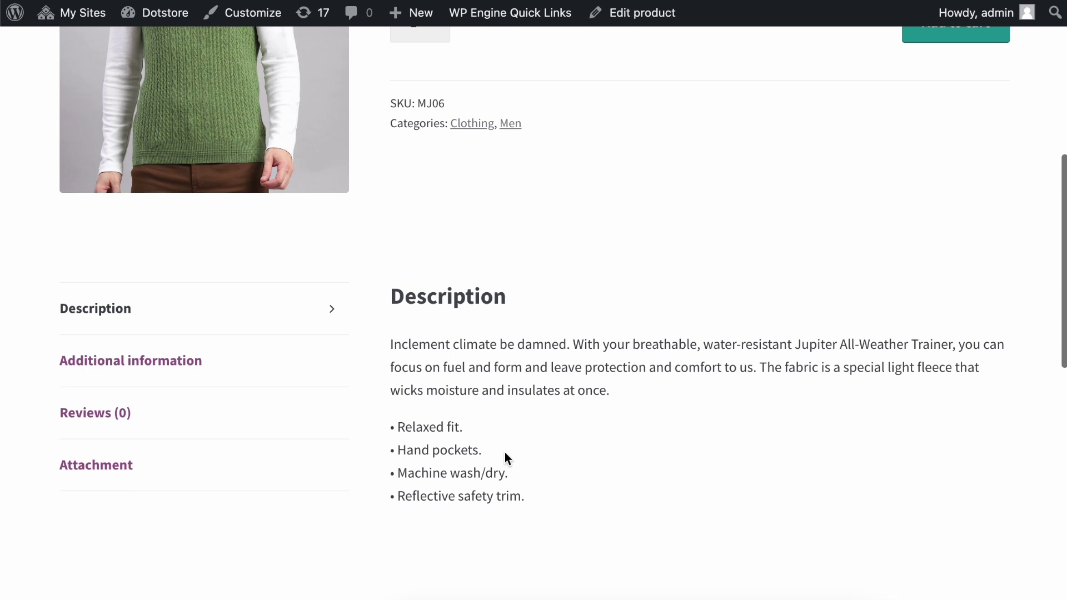
- Save the wool sweater's Care Instructions guide from its Attachment tab
left_click(265, 462)
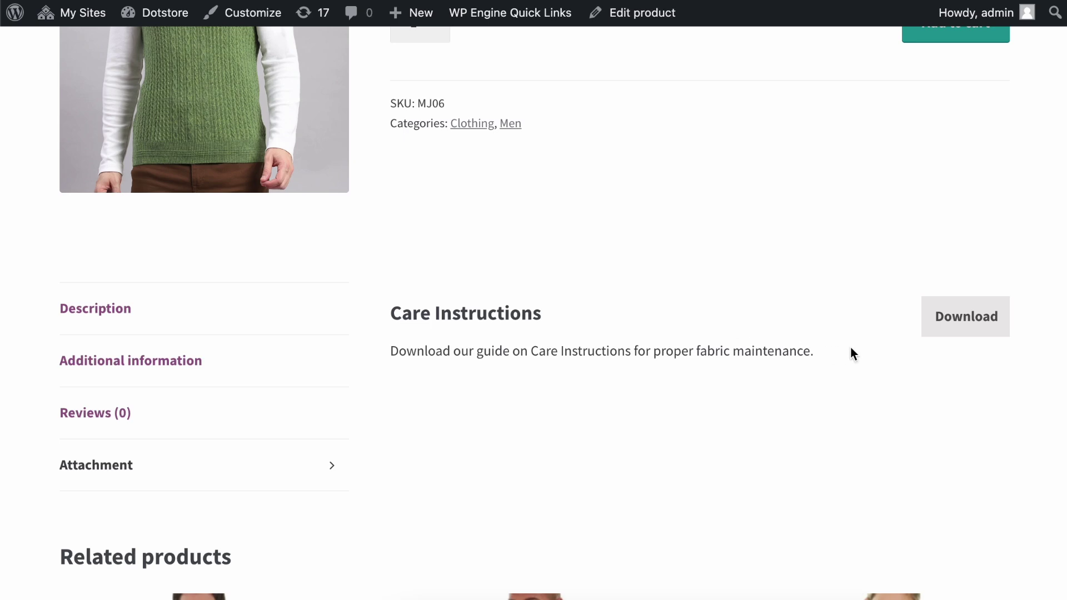
left_click(950, 327)
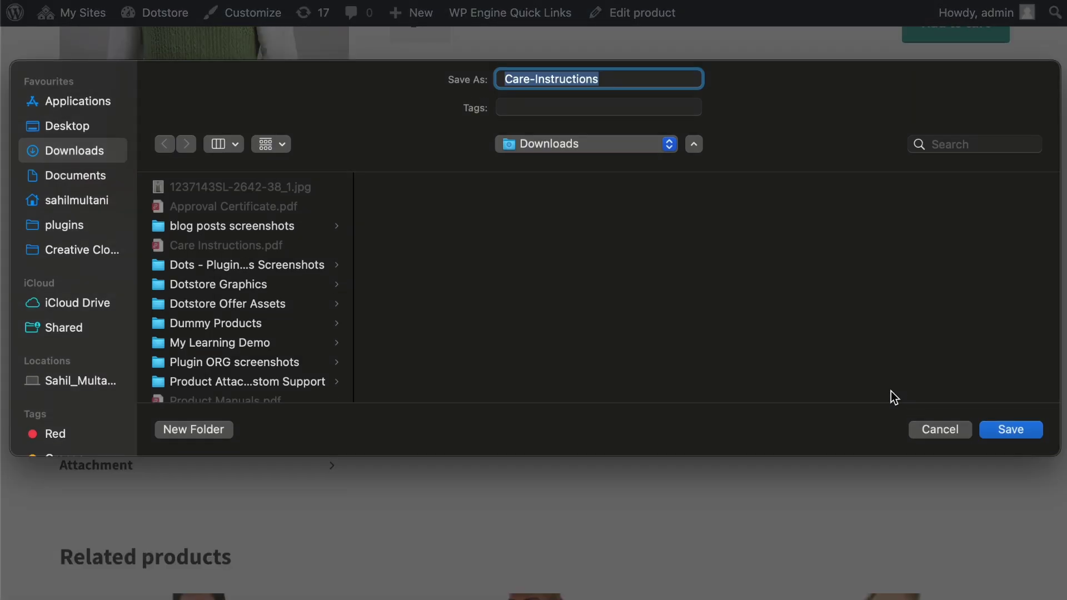
left_click(997, 428)
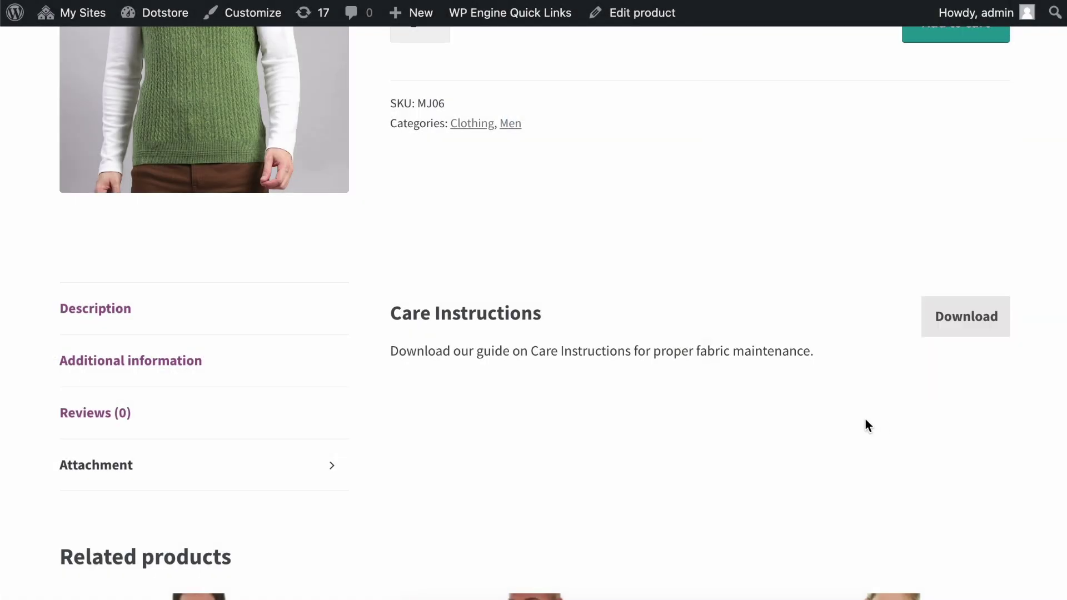
scroll(709, 318, "up", 2)
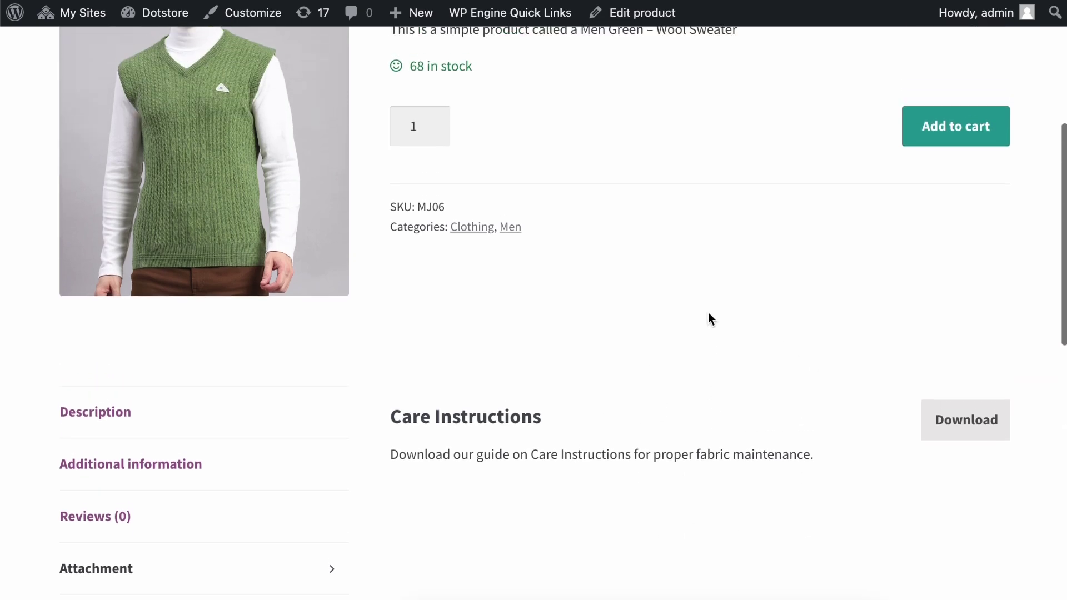
scroll(709, 319, "up", 3)
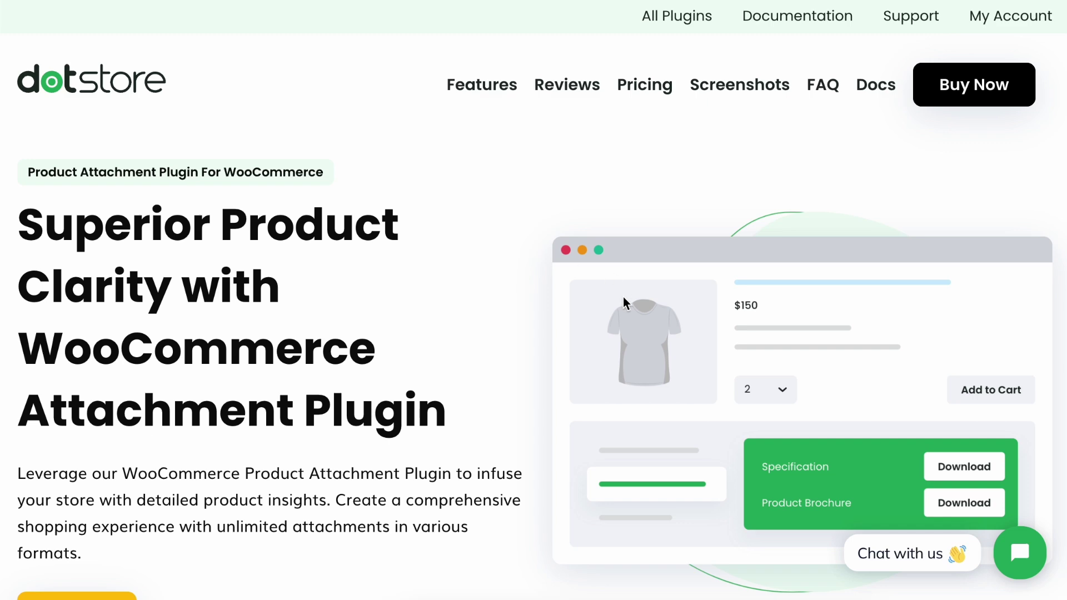
scroll(411, 324, "down", 2)
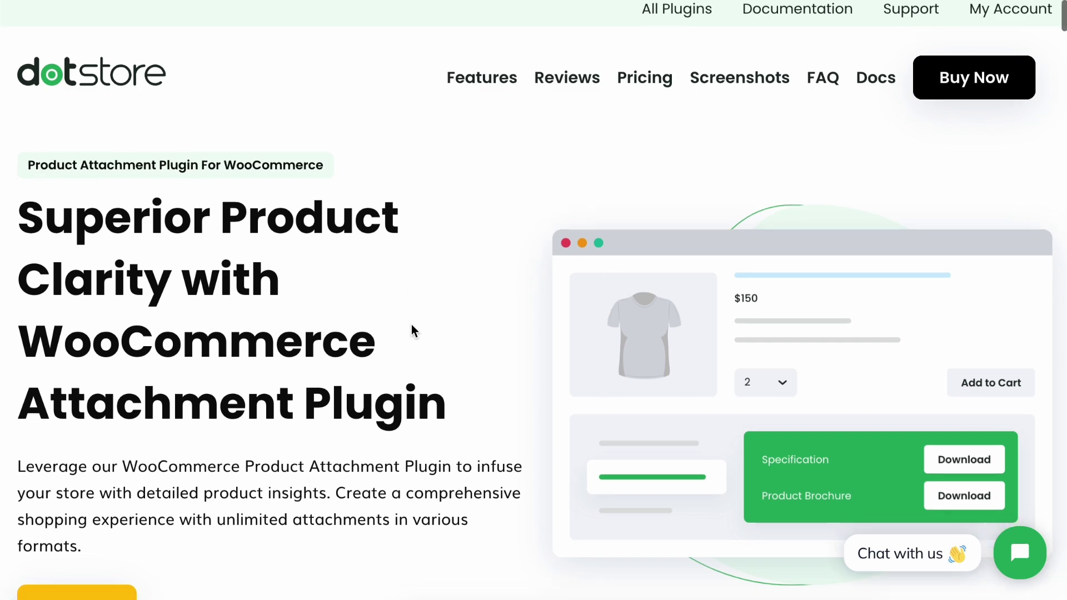
scroll(410, 324, "down", 2)
scroll(411, 325, "down", 1)
scroll(412, 329, "down", 2)
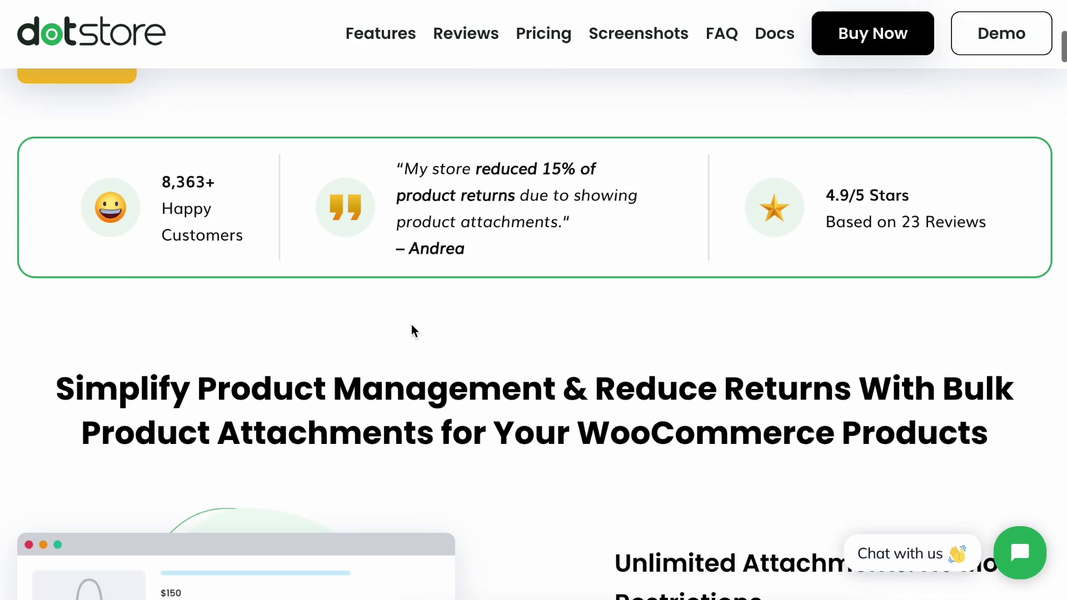
scroll(411, 329, "down", 4)
scroll(531, 350, "down", 2)
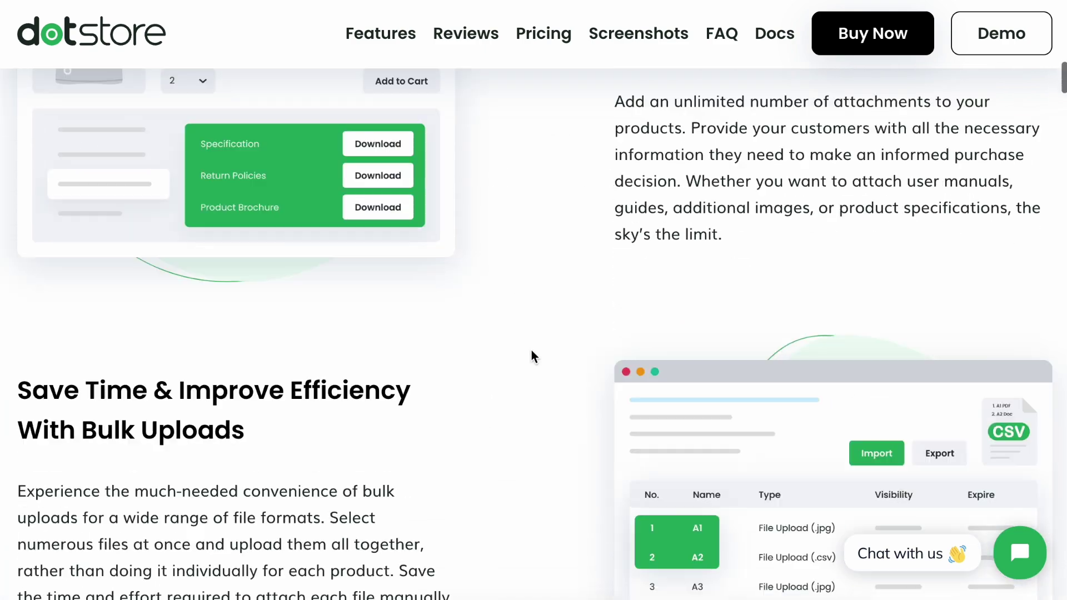
scroll(531, 350, "down", 2)
scroll(531, 350, "down", 1)
scroll(530, 350, "down", 5)
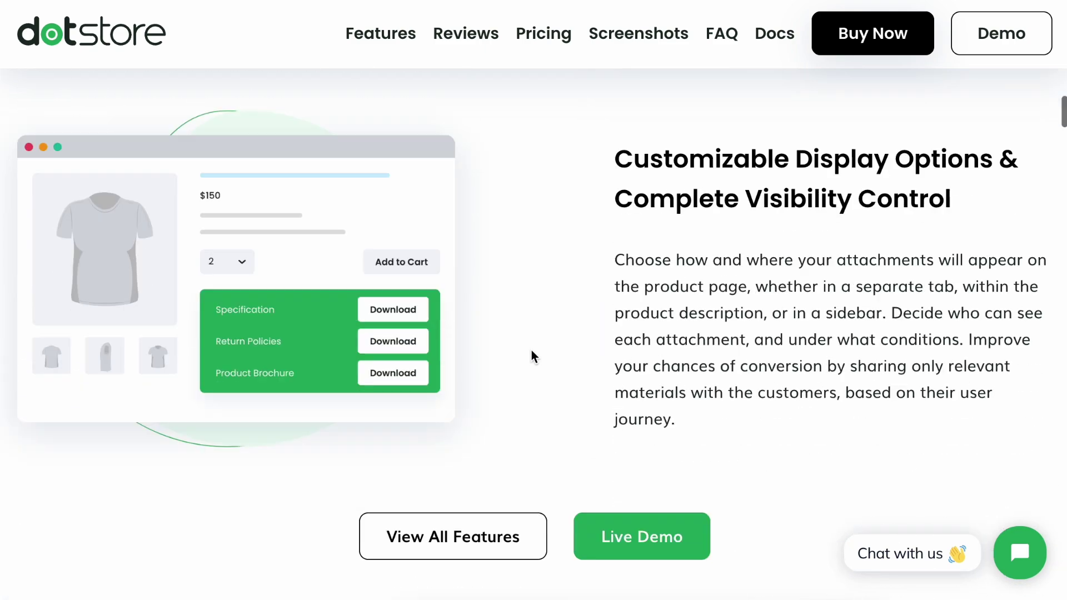
scroll(531, 350, "down", 2)
scroll(531, 350, "down", 4)
scroll(531, 351, "down", 1)
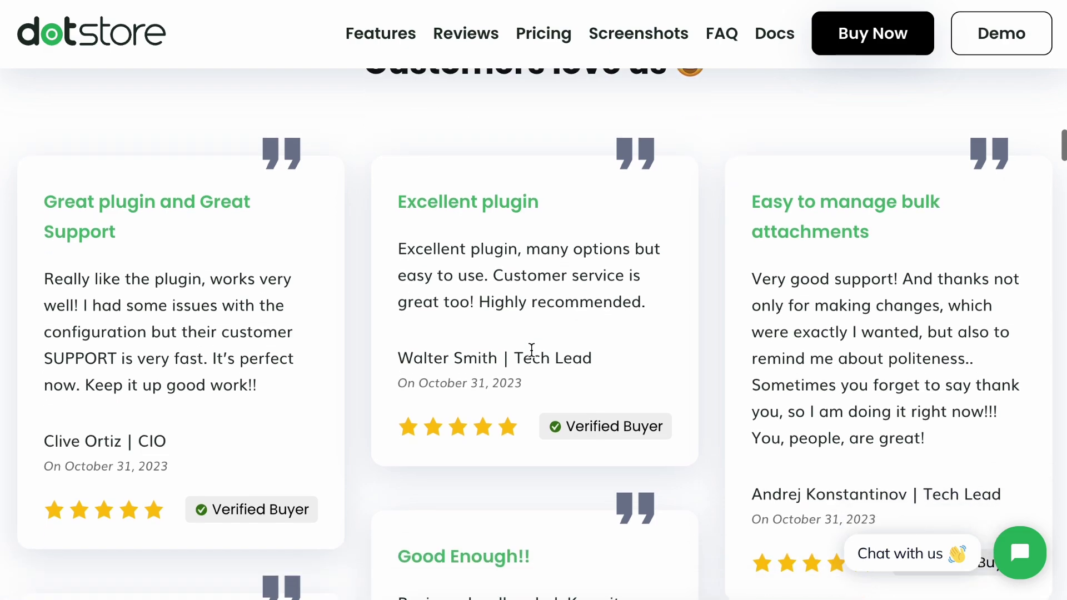
scroll(531, 351, "down", 4)
scroll(531, 350, "down", 5)
scroll(532, 350, "down", 3)
scroll(531, 351, "down", 3)
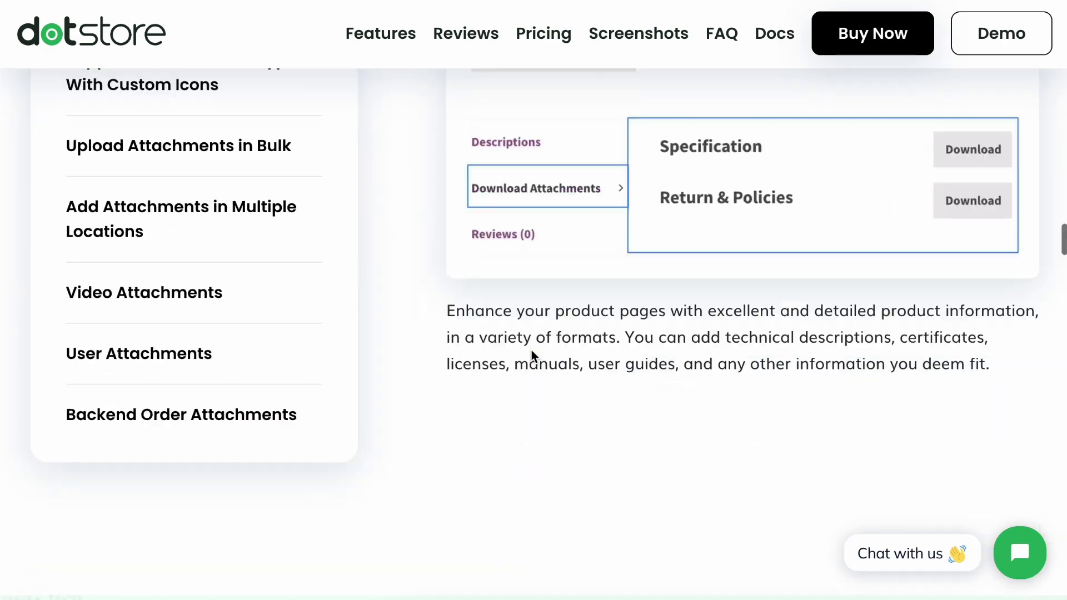
scroll(530, 350, "down", 5)
scroll(532, 350, "down", 3)
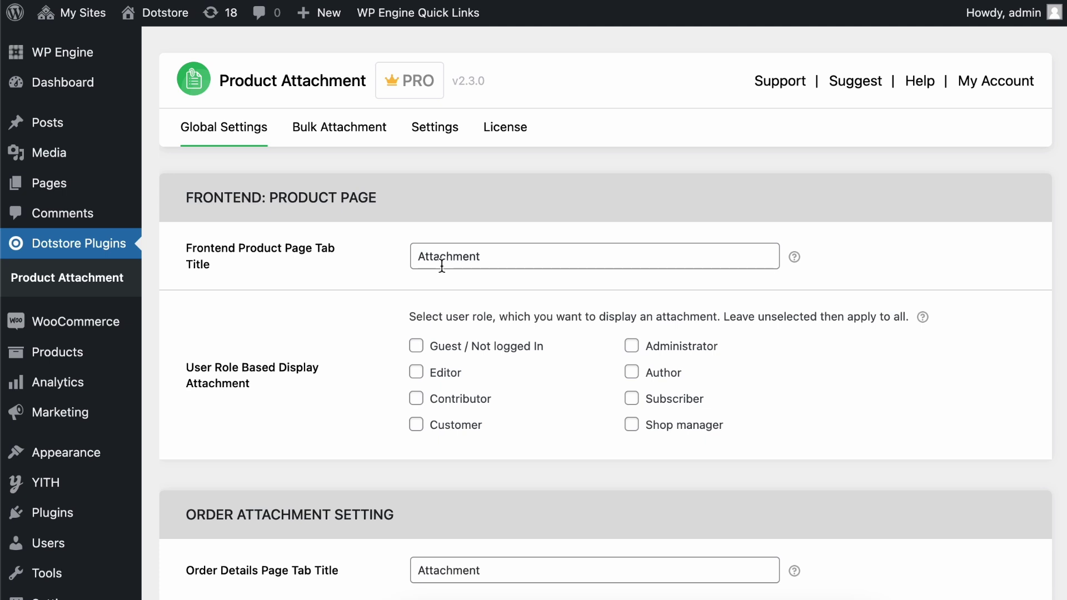
left_click(484, 259)
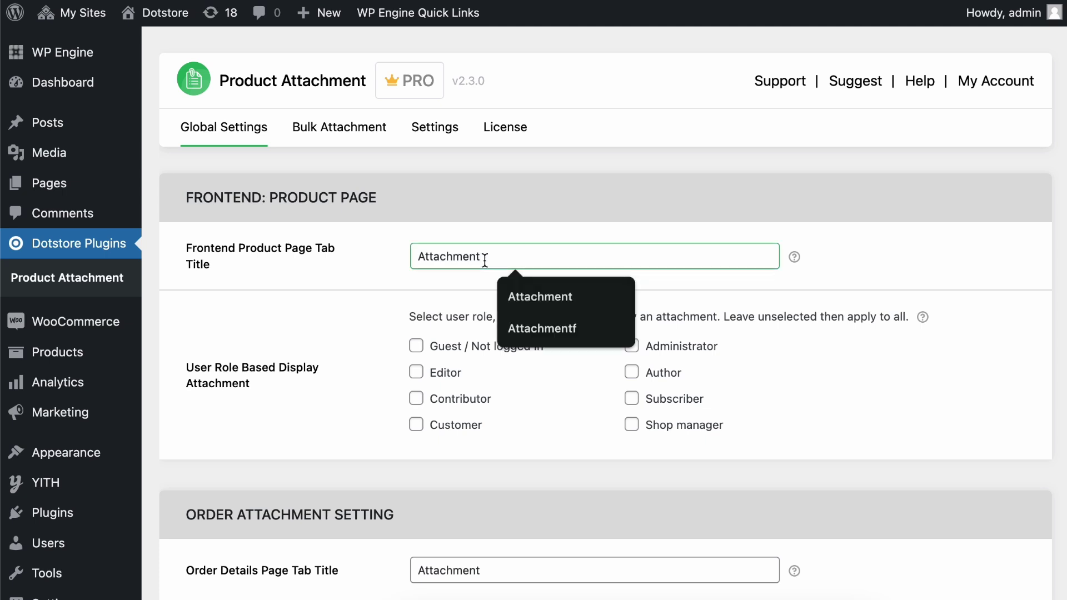
scroll(434, 284, "down", 1)
scroll(433, 284, "down", 2)
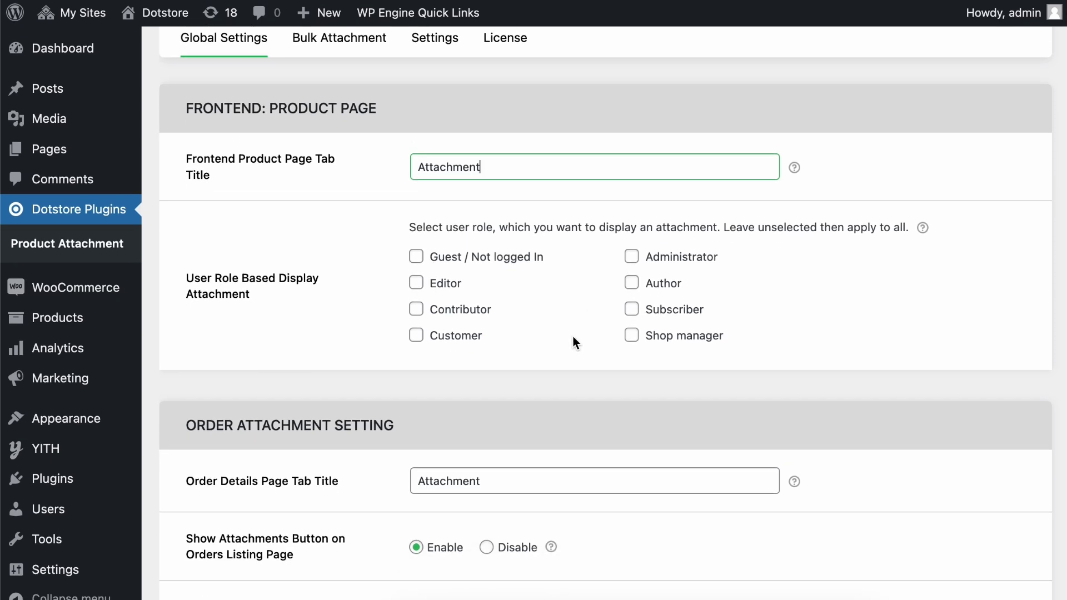
scroll(538, 355, "down", 2)
scroll(537, 356, "down", 3)
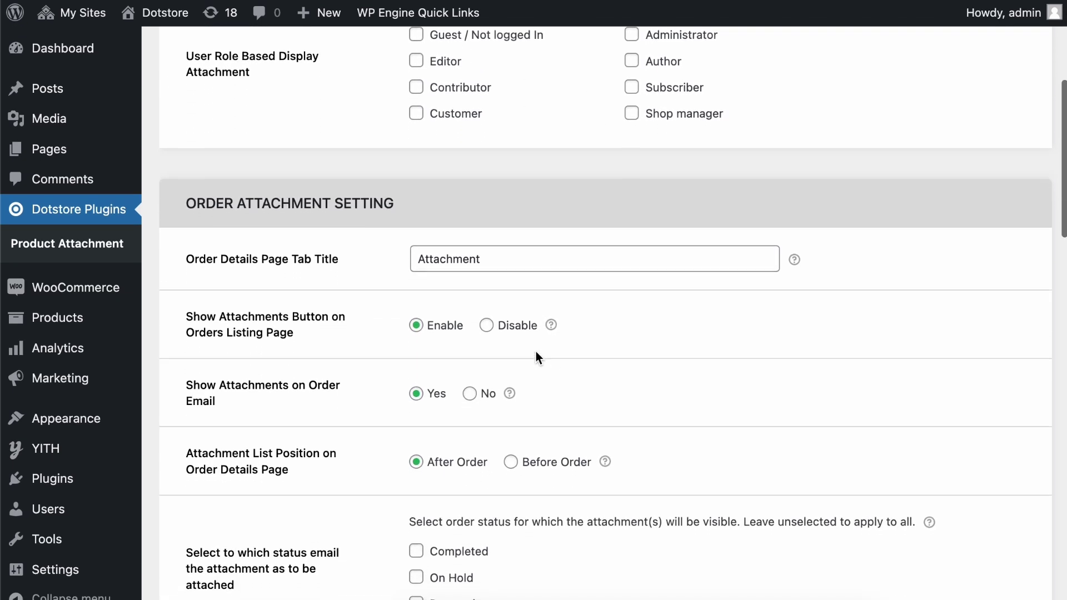
scroll(536, 351, "down", 1)
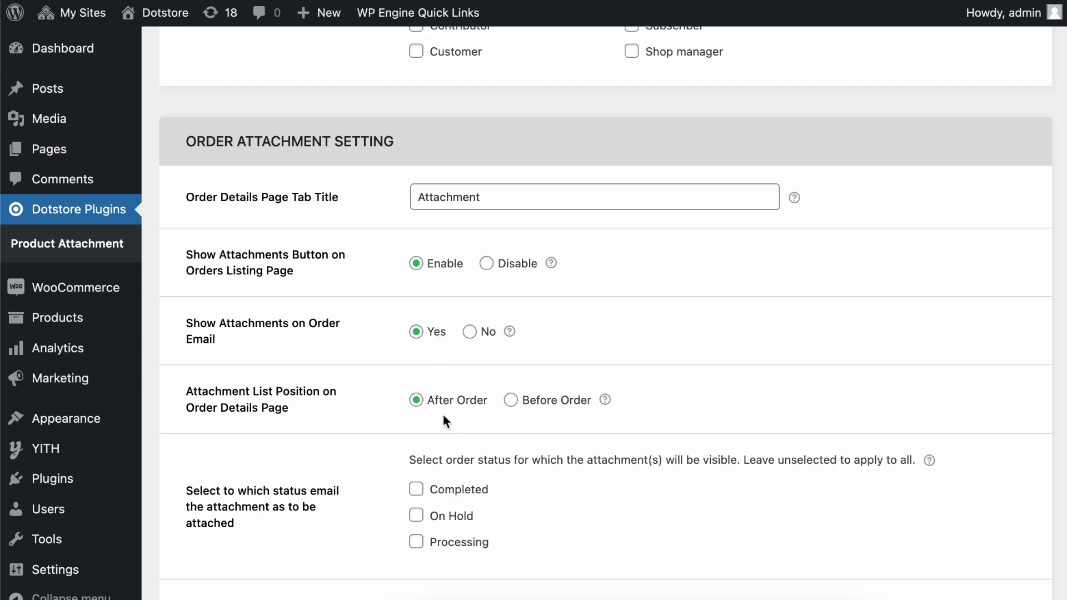
scroll(443, 416, "down", 1)
scroll(446, 420, "down", 1)
scroll(445, 420, "down", 3)
scroll(446, 421, "down", 3)
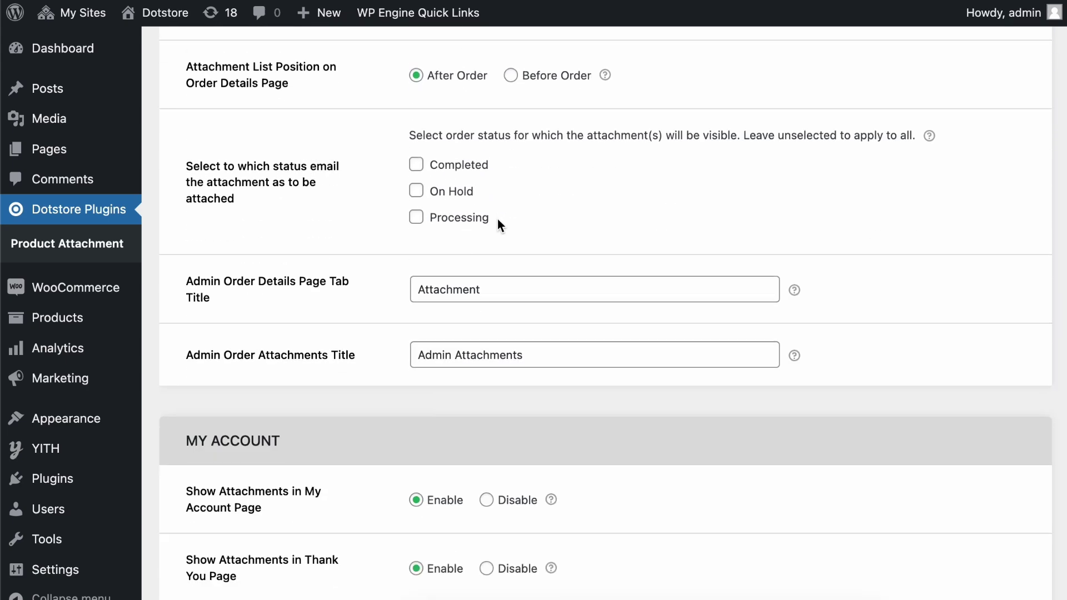
scroll(498, 220, "down", 3)
scroll(498, 220, "down", 1)
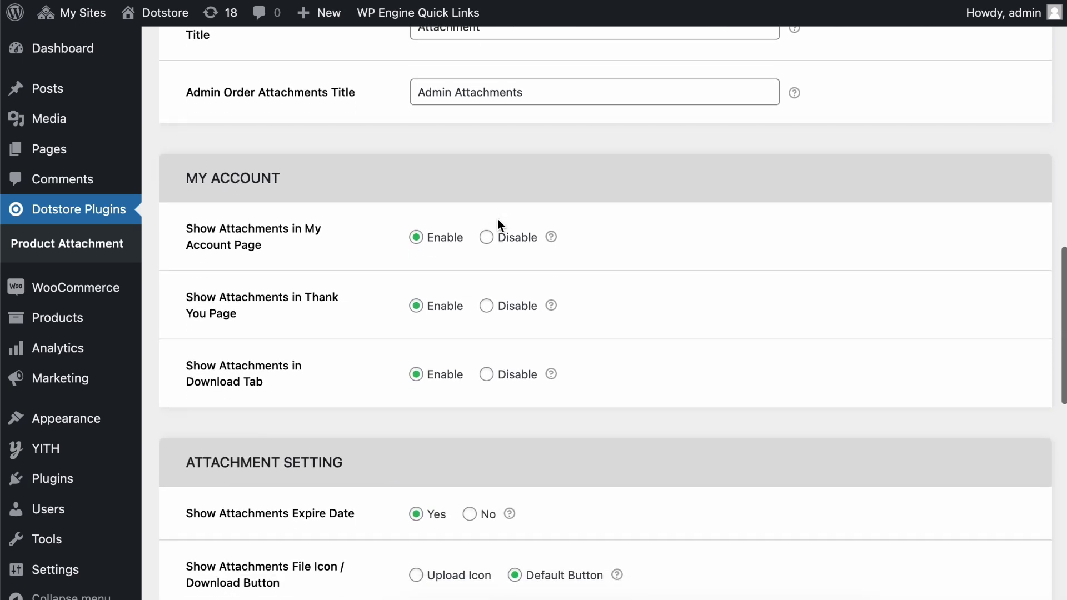
scroll(497, 220, "down", 1)
scroll(498, 220, "down", 1)
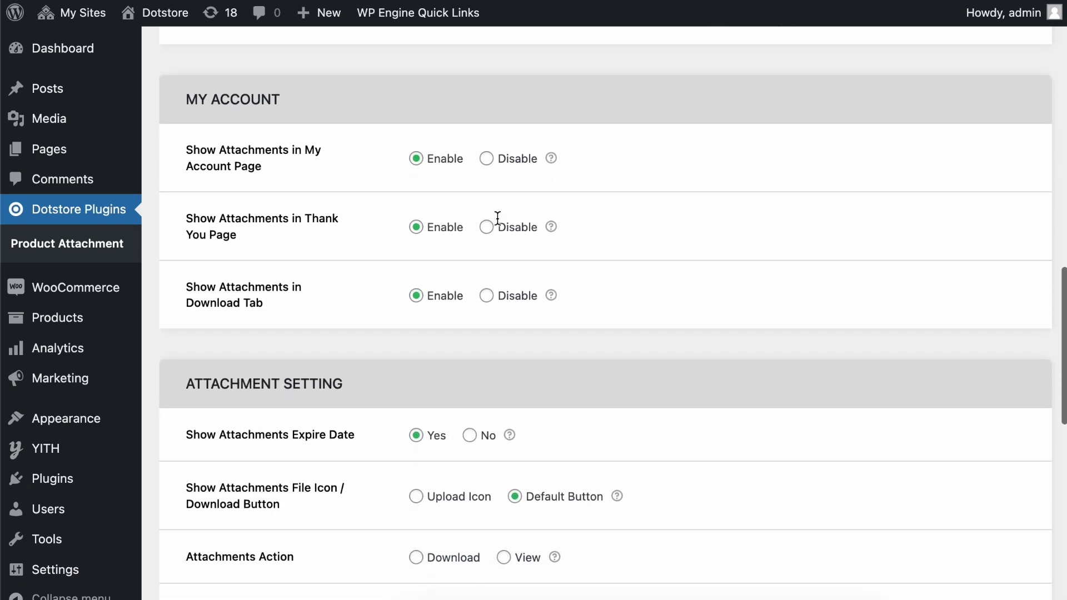
scroll(495, 215, "down", 2)
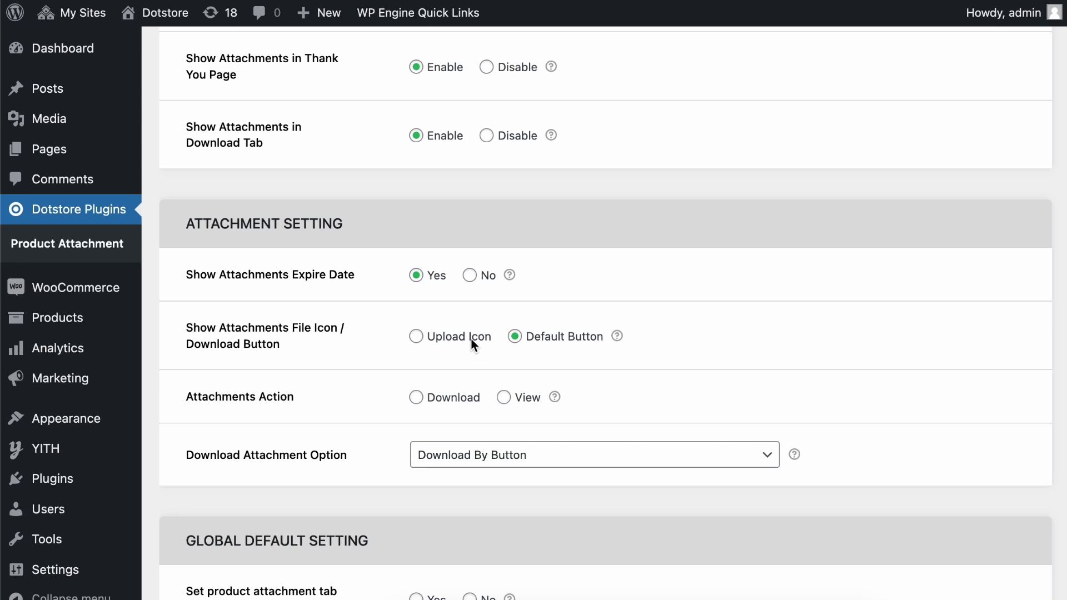
scroll(471, 339, "down", 1)
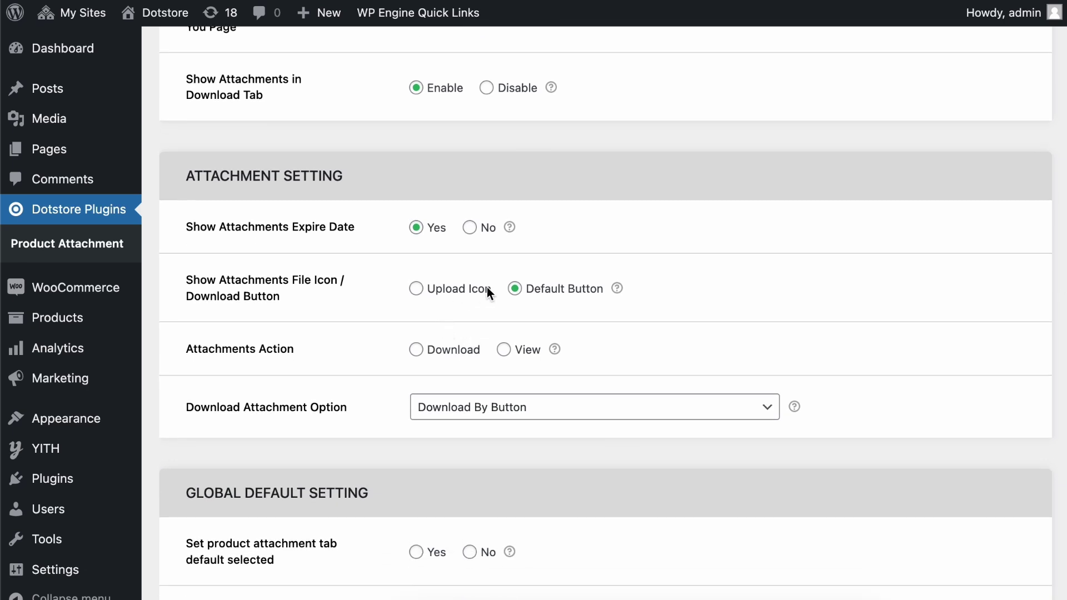
- Try the Upload Icon attachment display, then revert to Default Button
left_click(444, 288)
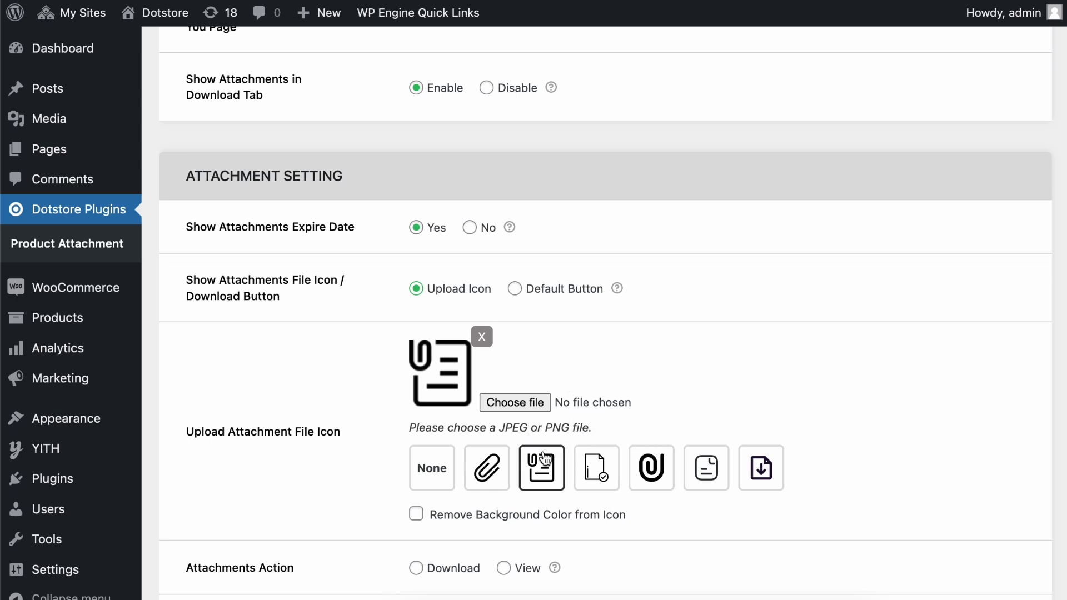
left_click(553, 289)
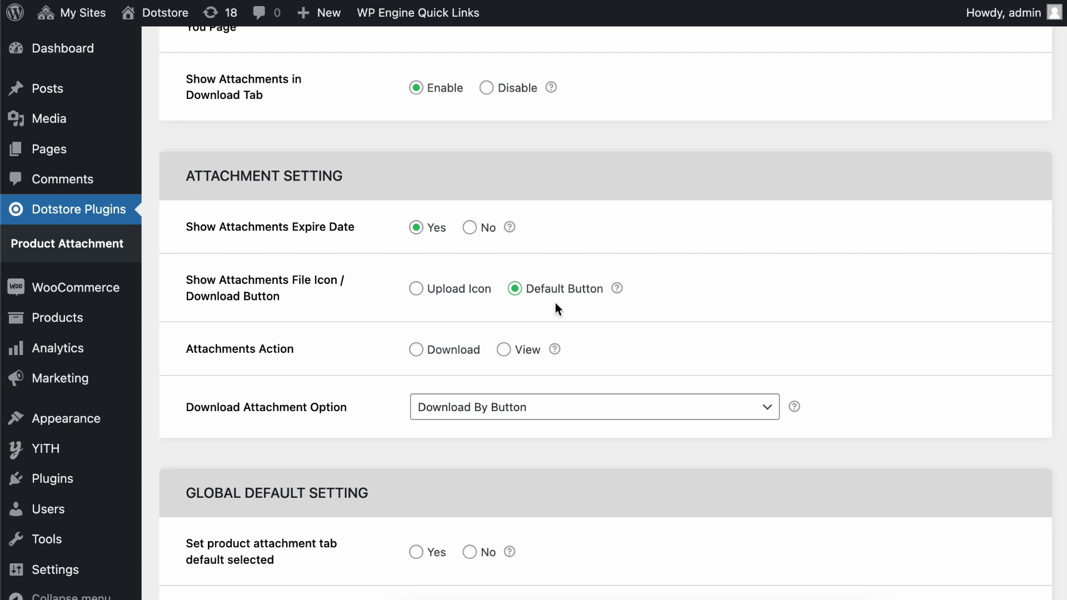
scroll(573, 360, "down", 2)
scroll(573, 366, "down", 1)
scroll(572, 365, "down", 1)
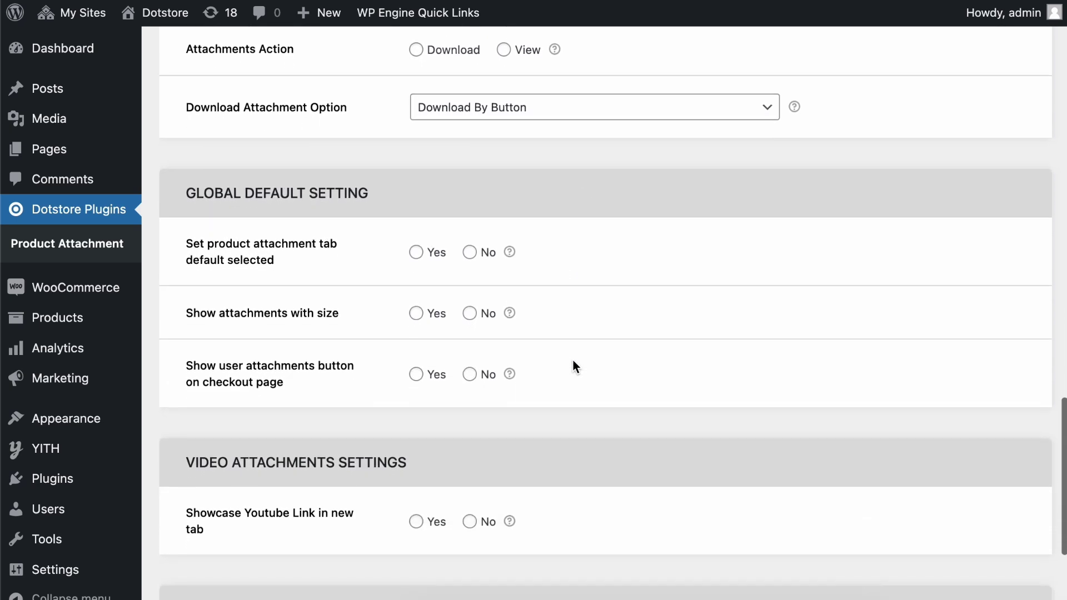
scroll(573, 365, "down", 1)
scroll(573, 365, "down", 1)
scroll(573, 361, "down", 2)
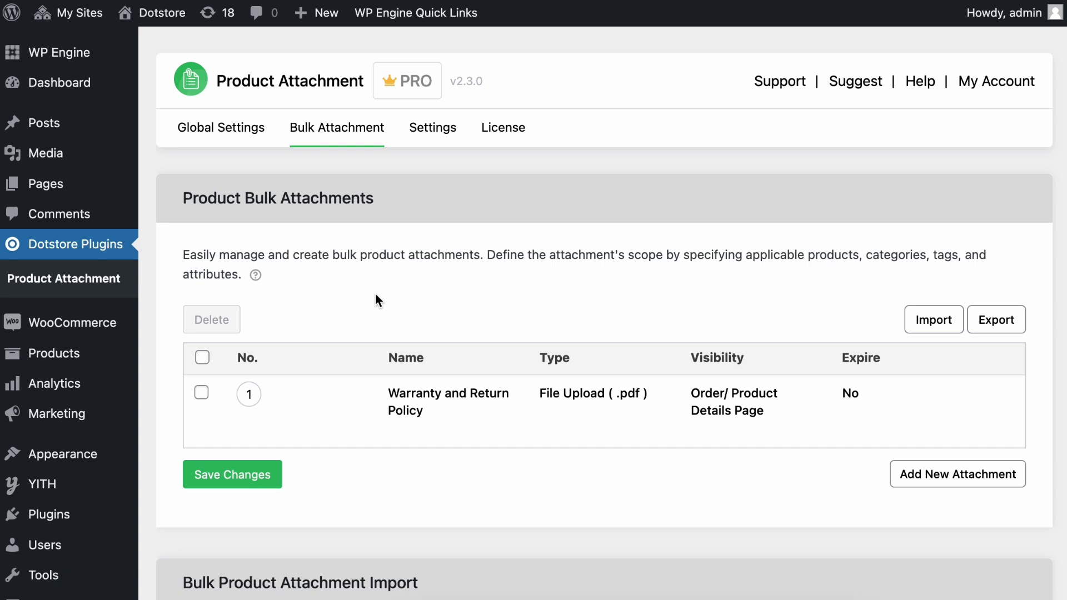
scroll(376, 301, "down", 2)
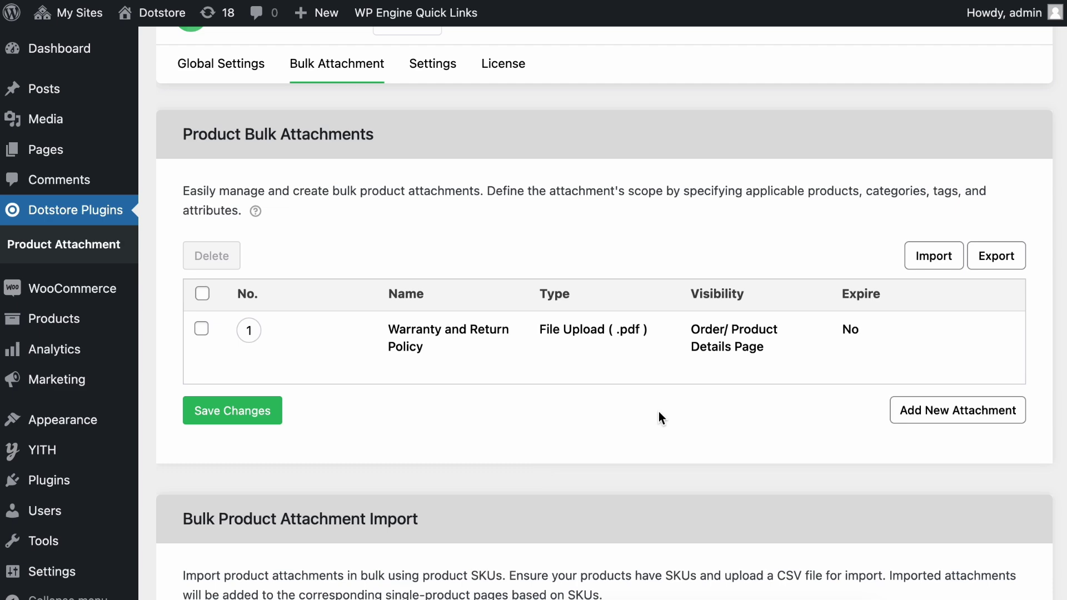
- Add a new bulk attachment row and collapse its empty settings form
left_click(930, 410)
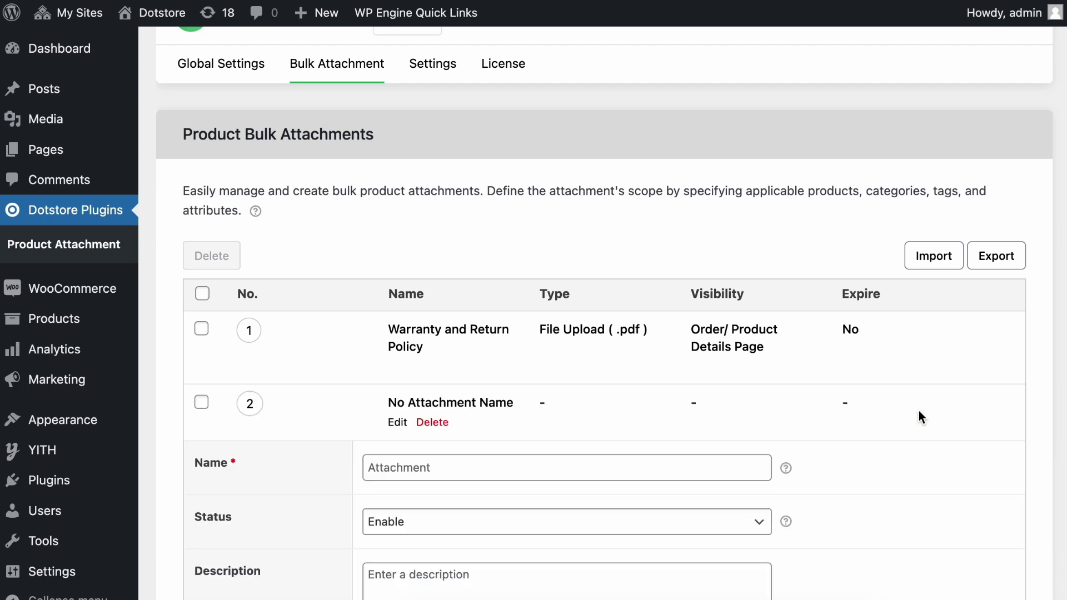
scroll(918, 410, "up", 4)
left_click(500, 310)
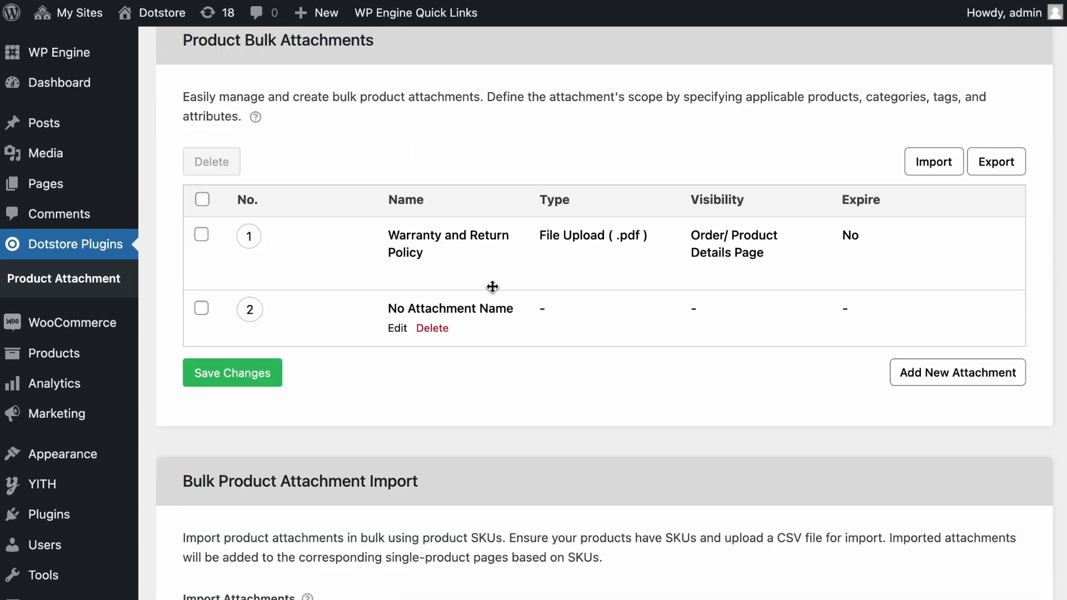
- Open Warranty and Return Policy for editing, keeping it enabled as an uploaded file
left_click(482, 246)
scroll(482, 248, "down", 1)
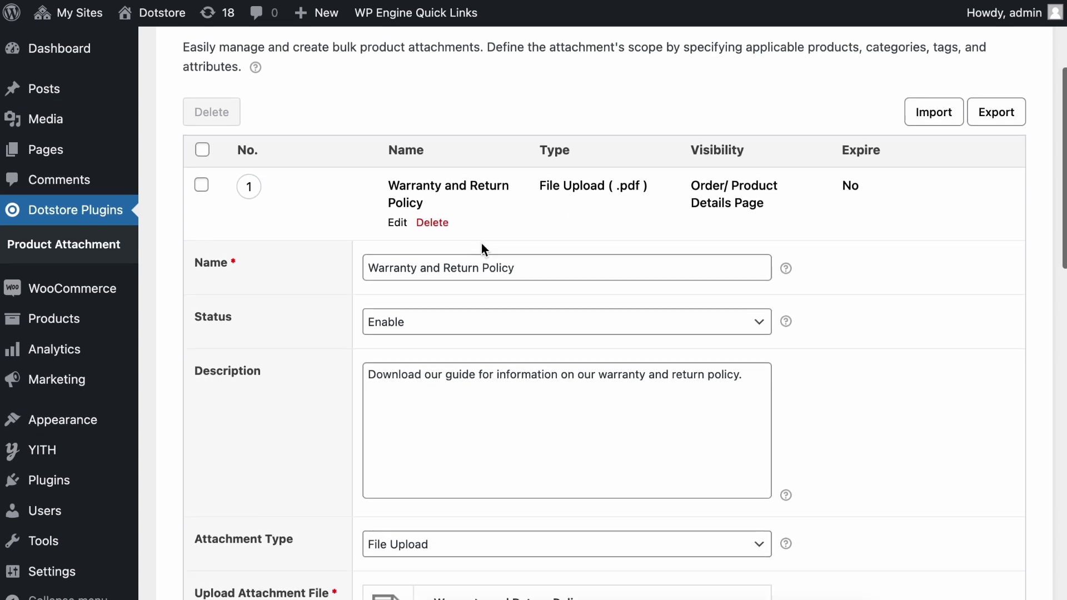
scroll(518, 209, "down", 1)
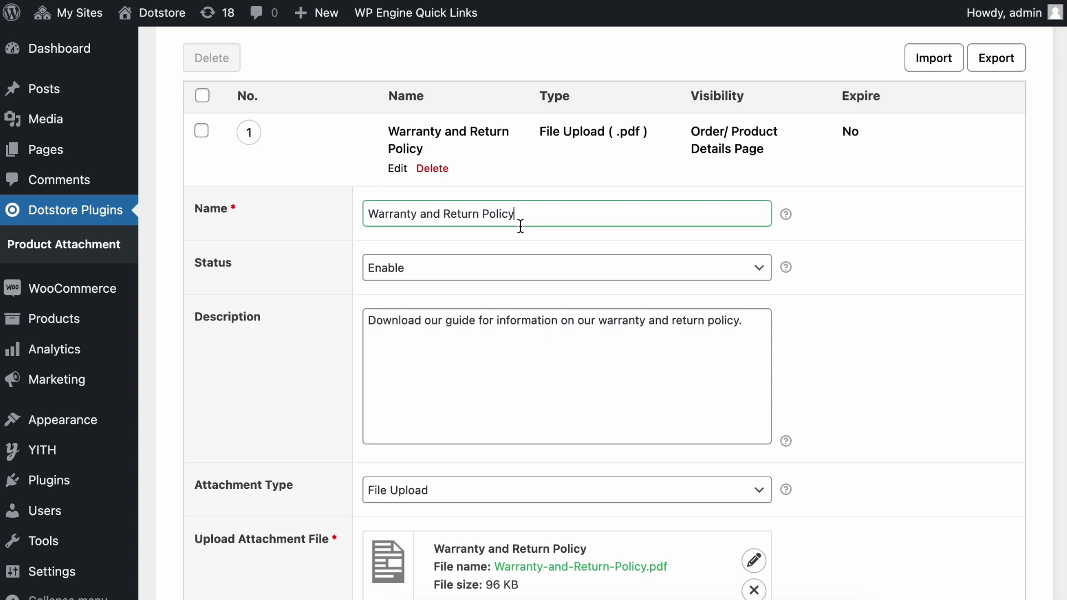
triple_click(519, 220)
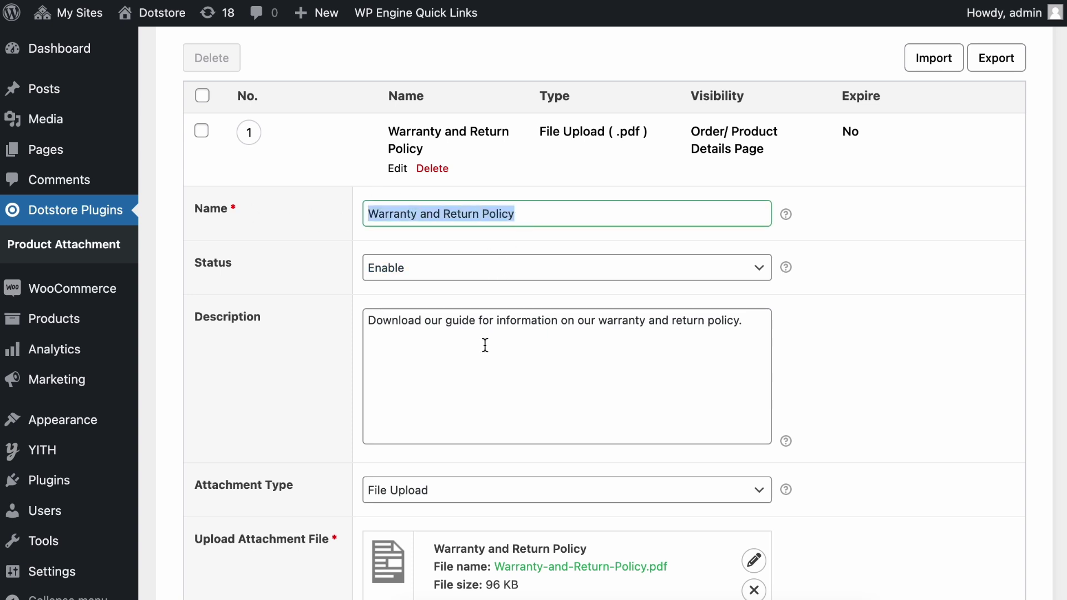
left_click(417, 269)
left_click(319, 276)
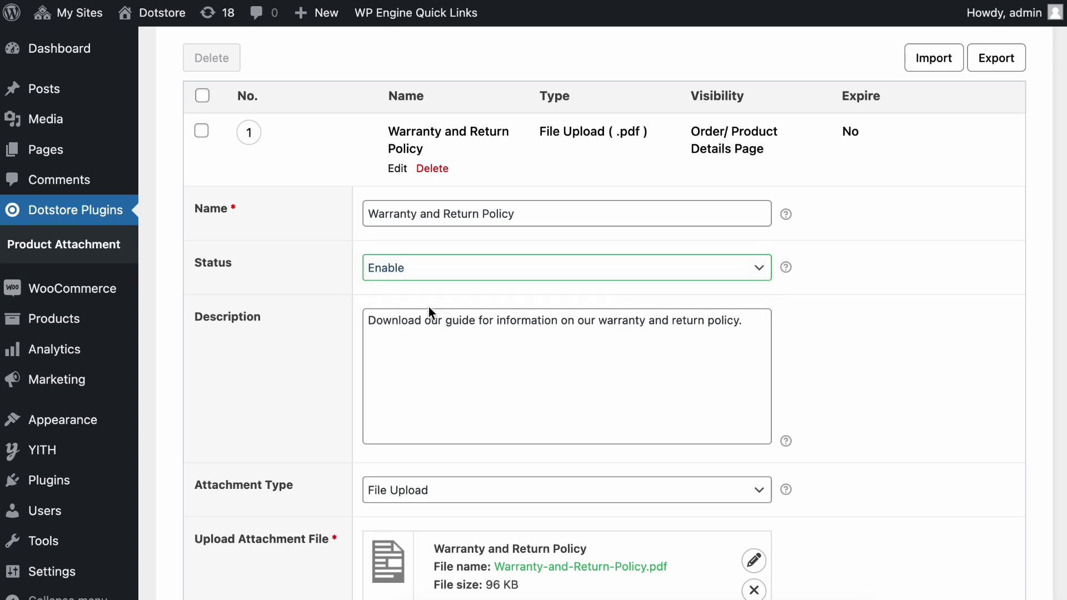
scroll(431, 334, "down", 3)
left_click(439, 283)
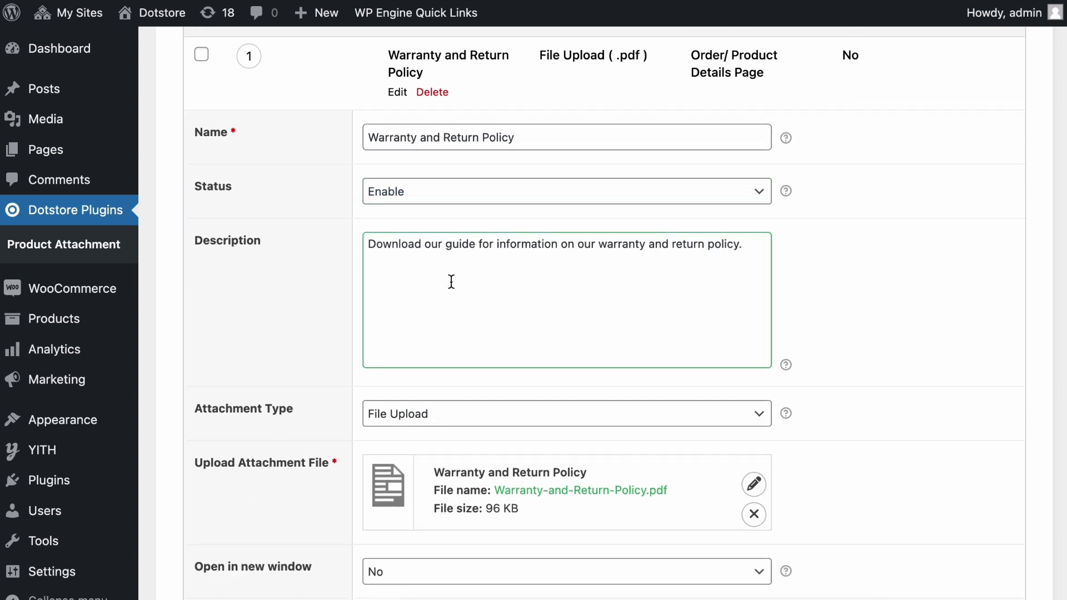
scroll(513, 300, "down", 1)
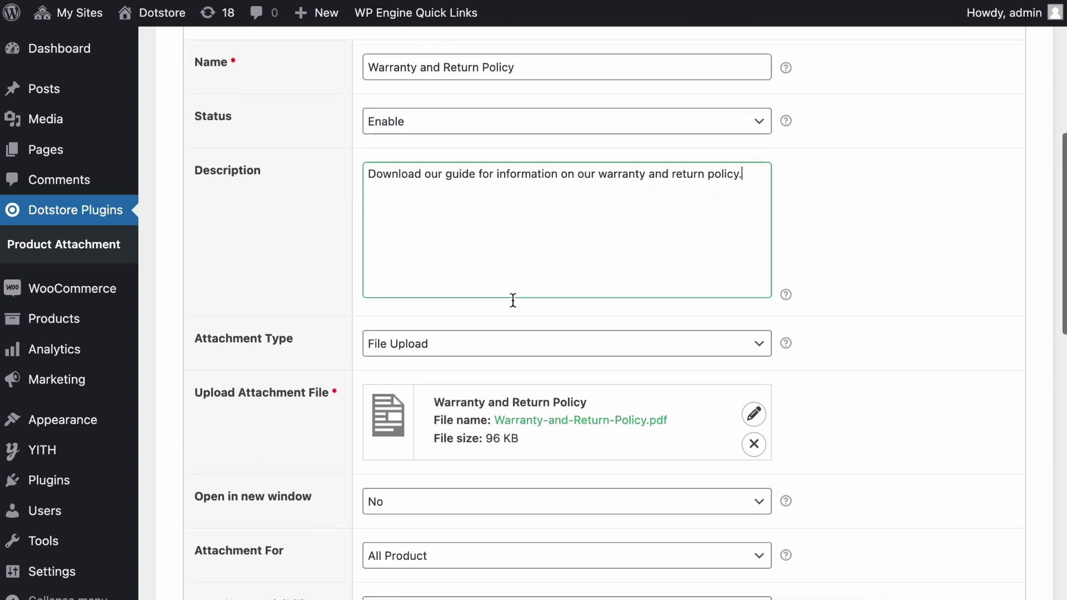
scroll(513, 301, "down", 2)
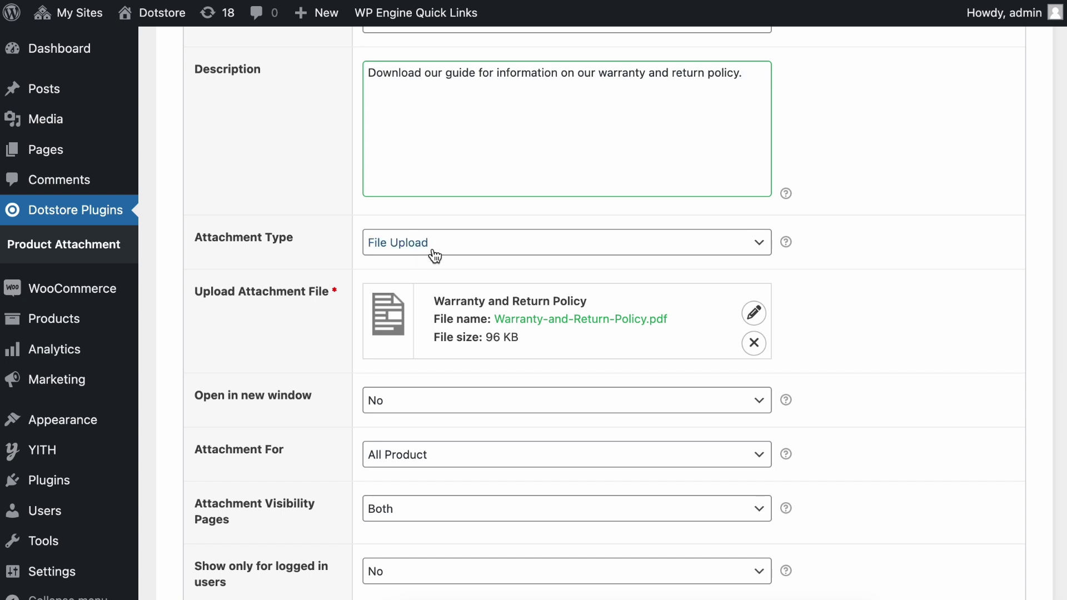
left_click(433, 254)
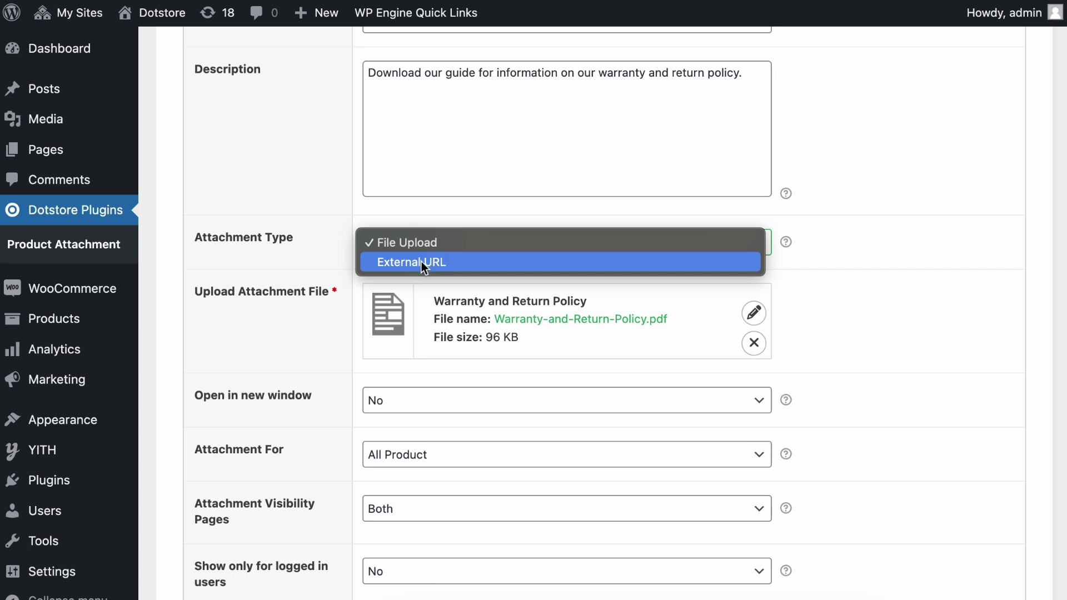
left_click(821, 269)
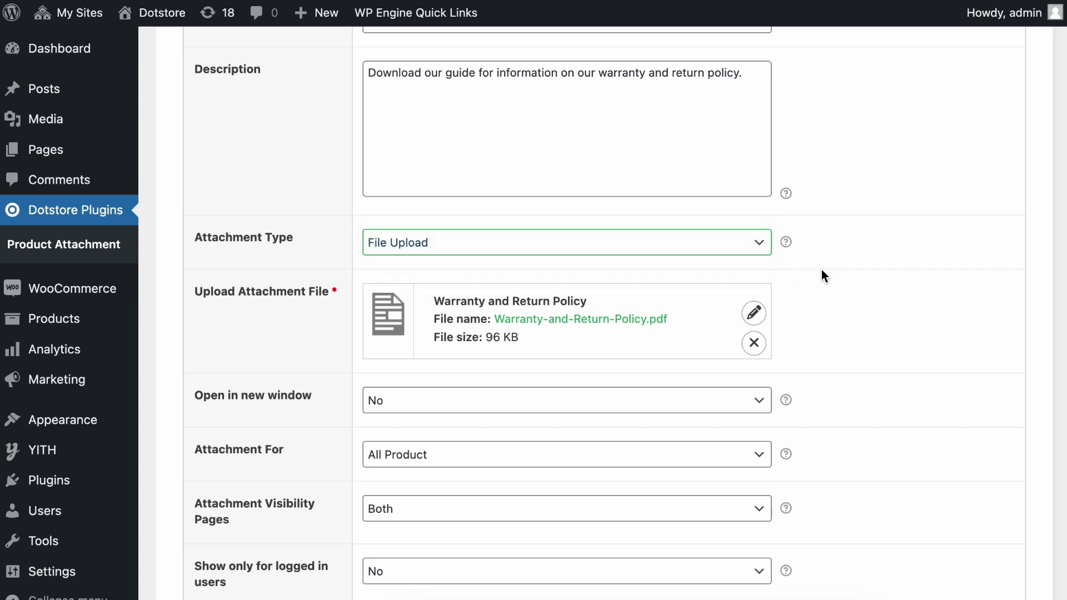
scroll(821, 275, "down", 3)
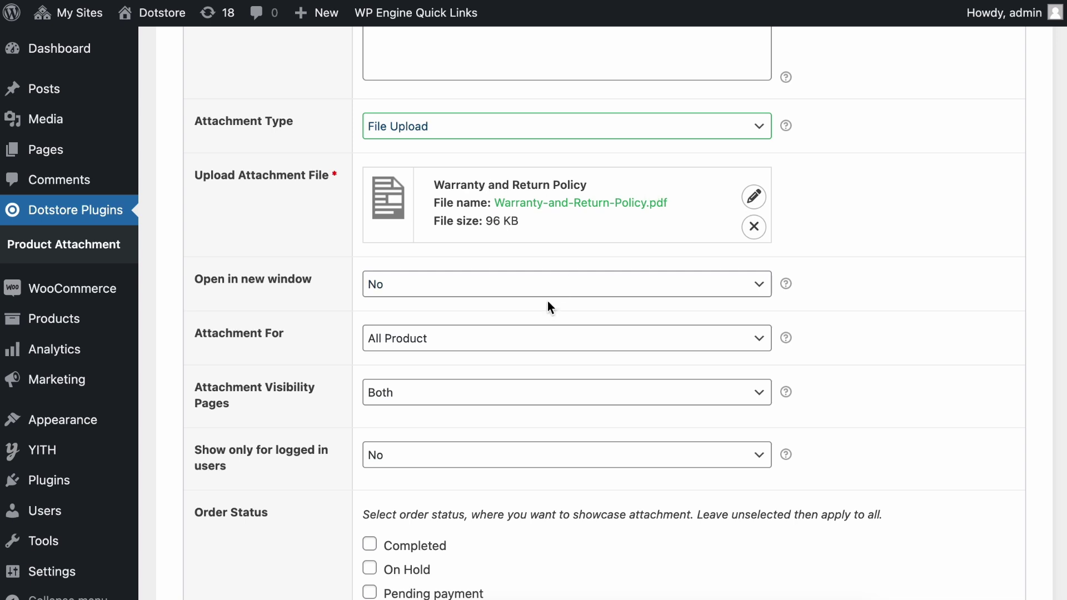
scroll(546, 311, "down", 1)
scroll(545, 311, "down", 1)
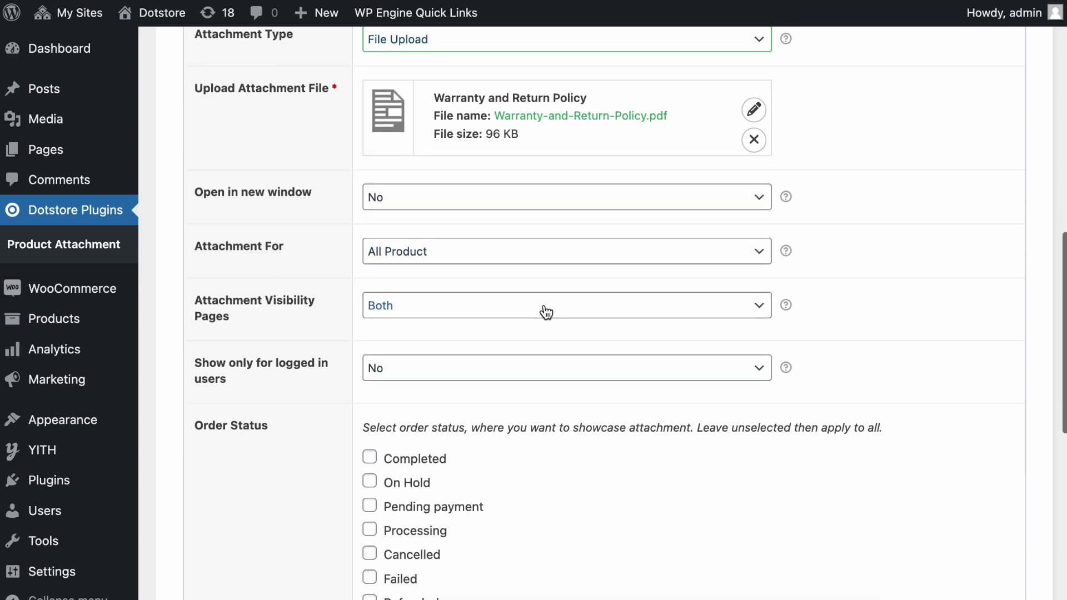
- Reset Attachment For to All Product and leave Set Expire at No
left_click(439, 259)
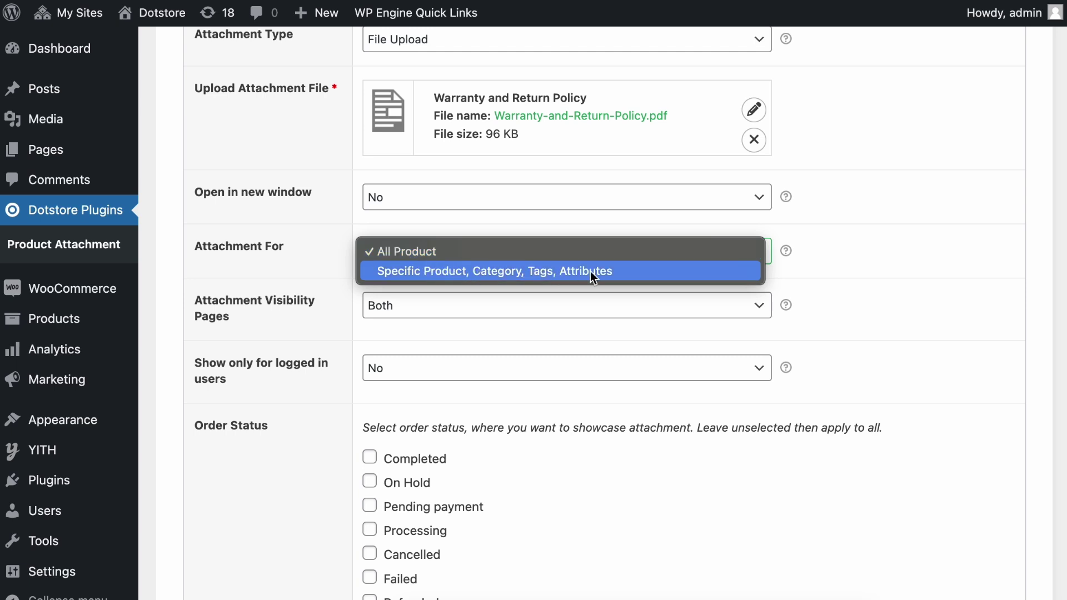
left_click(556, 270)
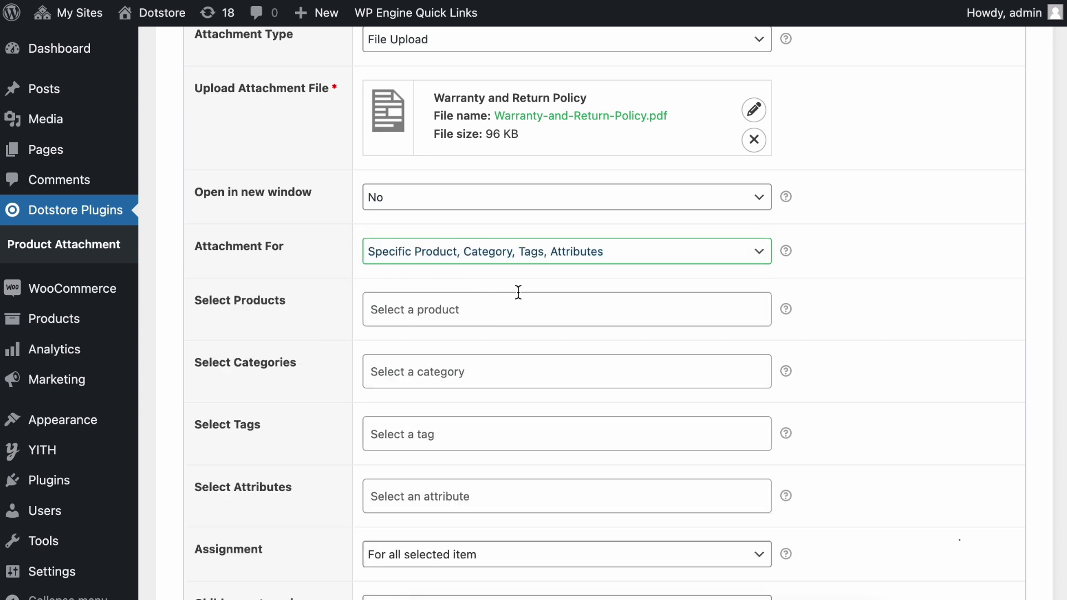
left_click(472, 310)
left_click(473, 282)
left_click(492, 258)
left_click(498, 232)
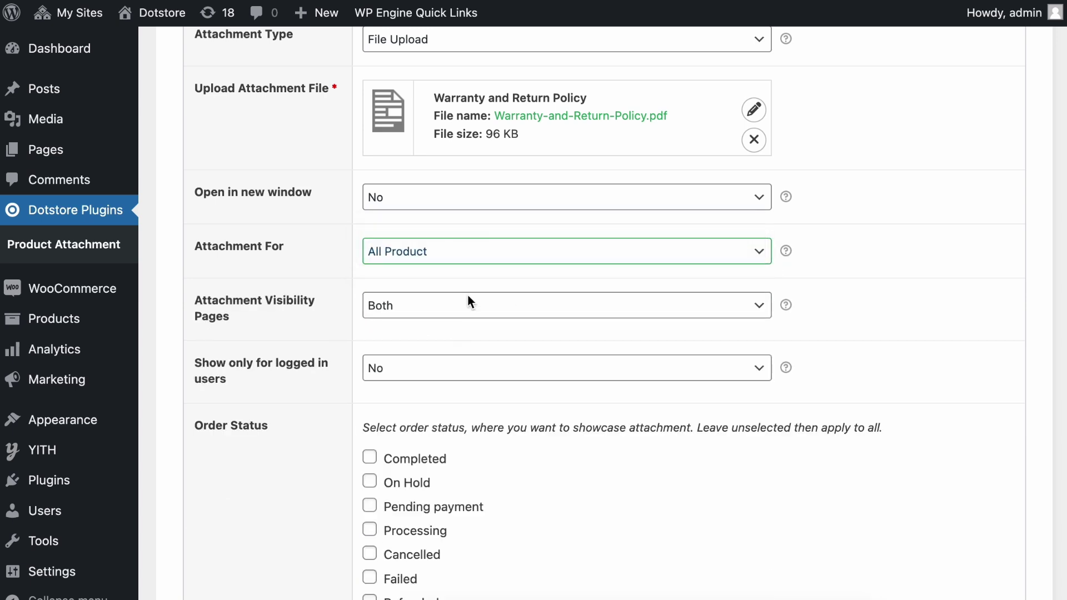
scroll(457, 325, "down", 1)
scroll(455, 331, "down", 1)
scroll(433, 281, "down", 1)
scroll(432, 307, "down", 2)
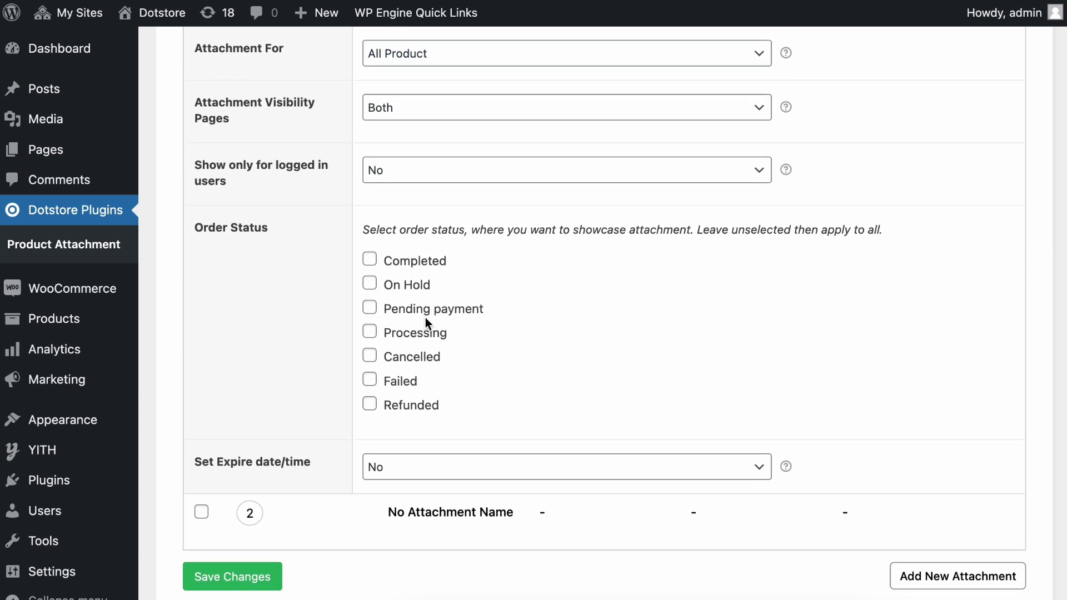
scroll(425, 327, "down", 1)
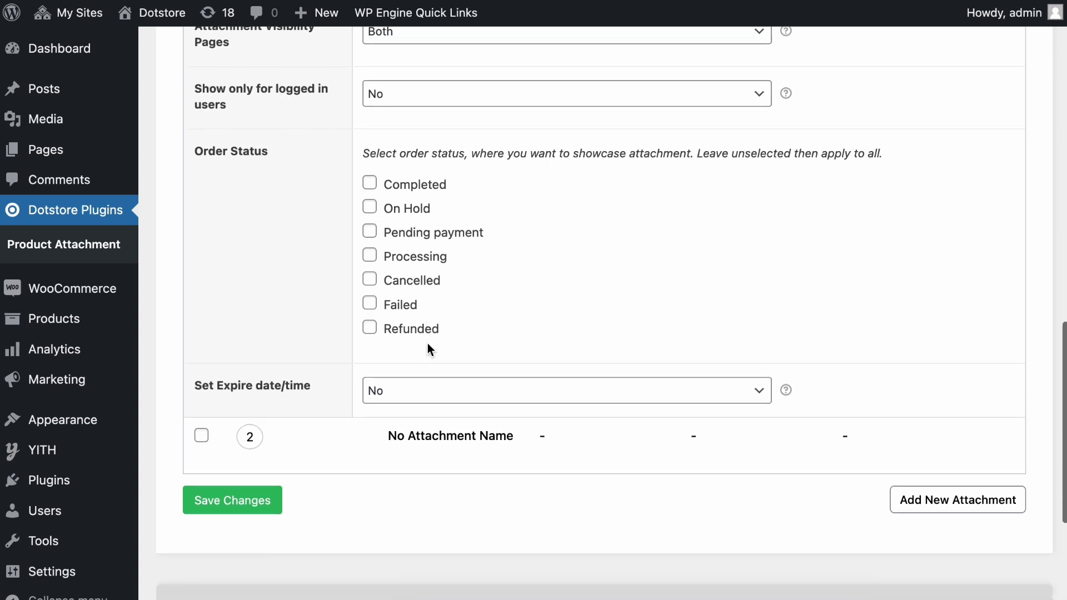
scroll(428, 343, "down", 1)
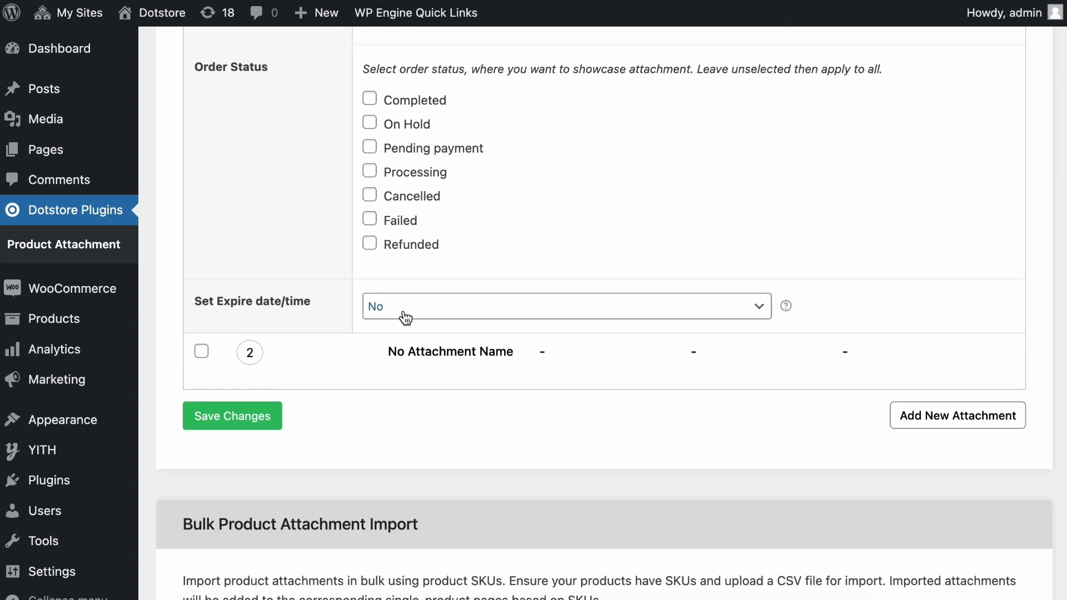
left_click(406, 316)
left_click(374, 264)
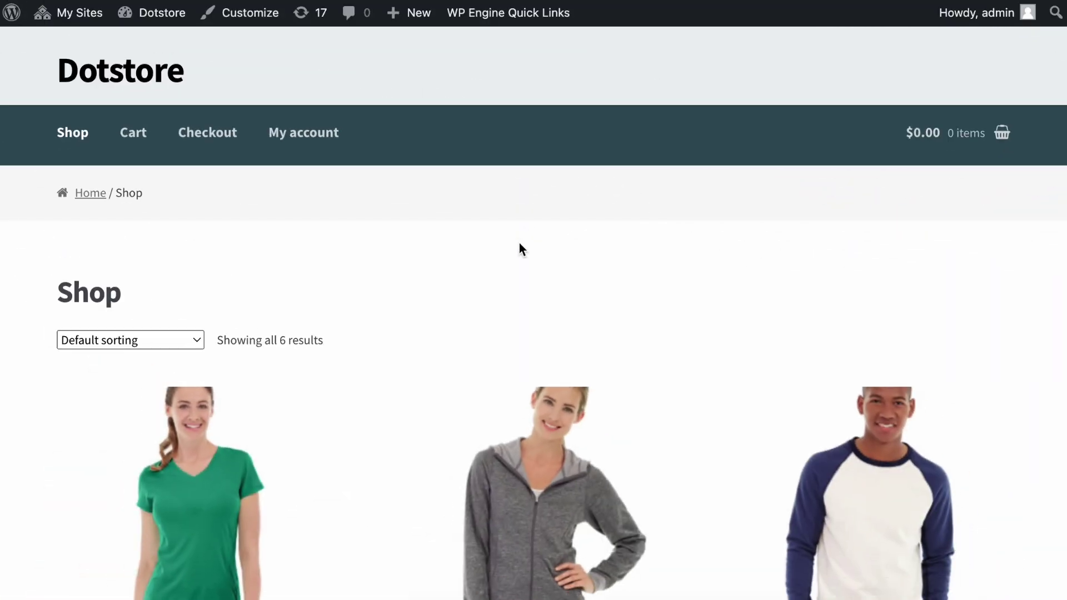
scroll(519, 242, "down", 4)
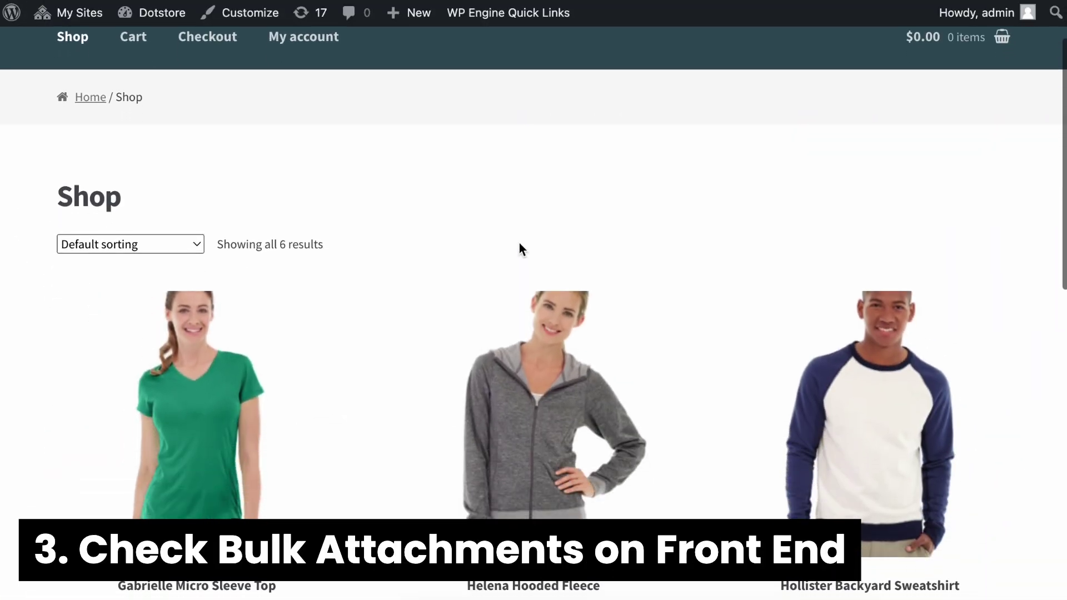
scroll(521, 251, "down", 2)
scroll(522, 250, "down", 2)
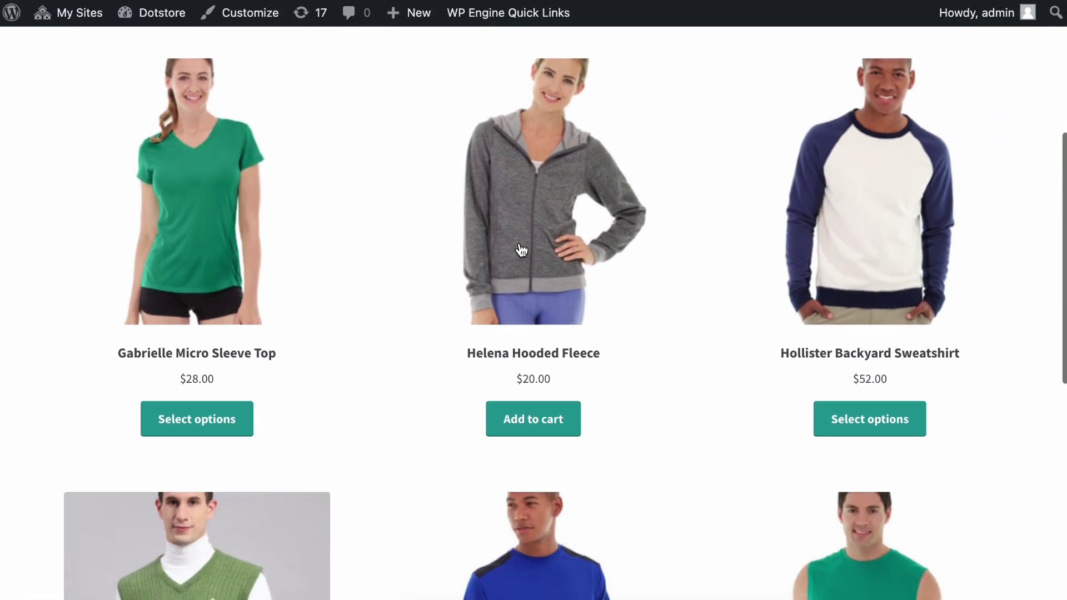
- Open the Gabrielle Micro Sleeve Top page and view its Attachment tab
left_click(230, 207)
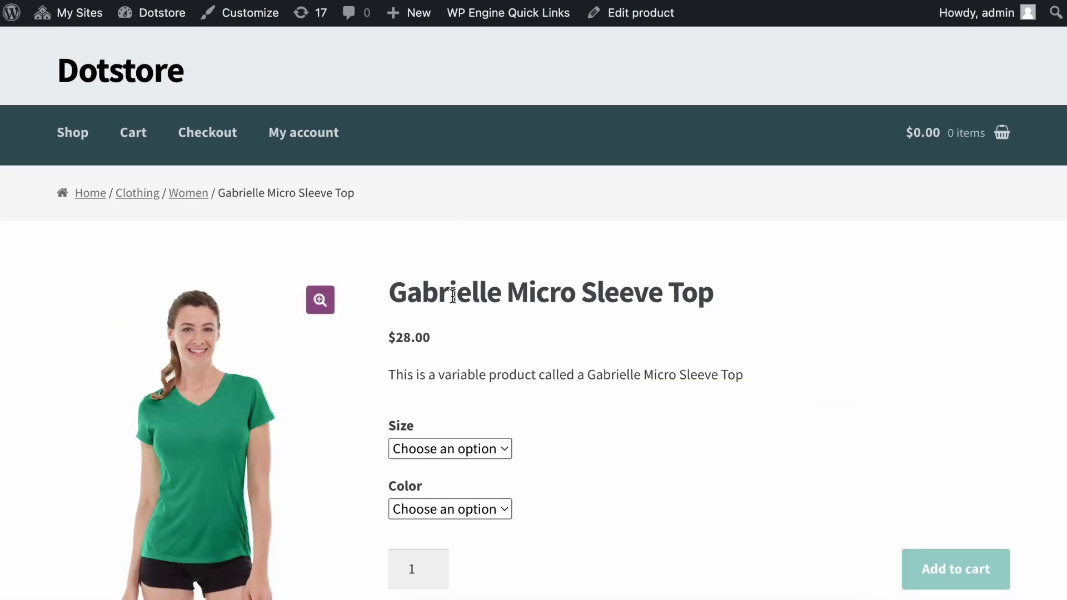
scroll(457, 299, "down", 2)
scroll(456, 301, "down", 3)
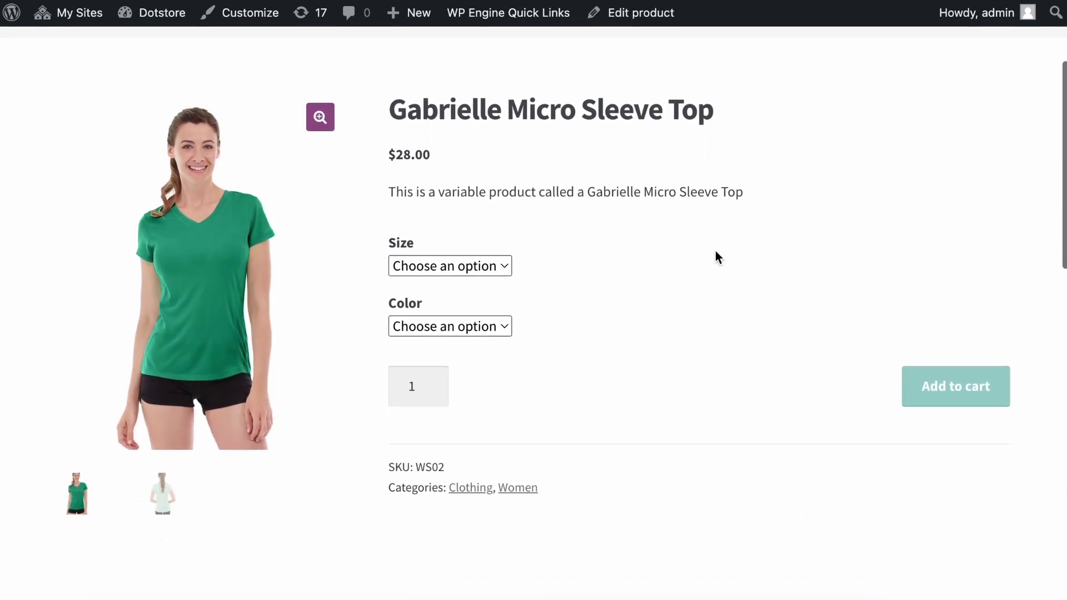
scroll(716, 254, "down", 3)
scroll(716, 254, "down", 2)
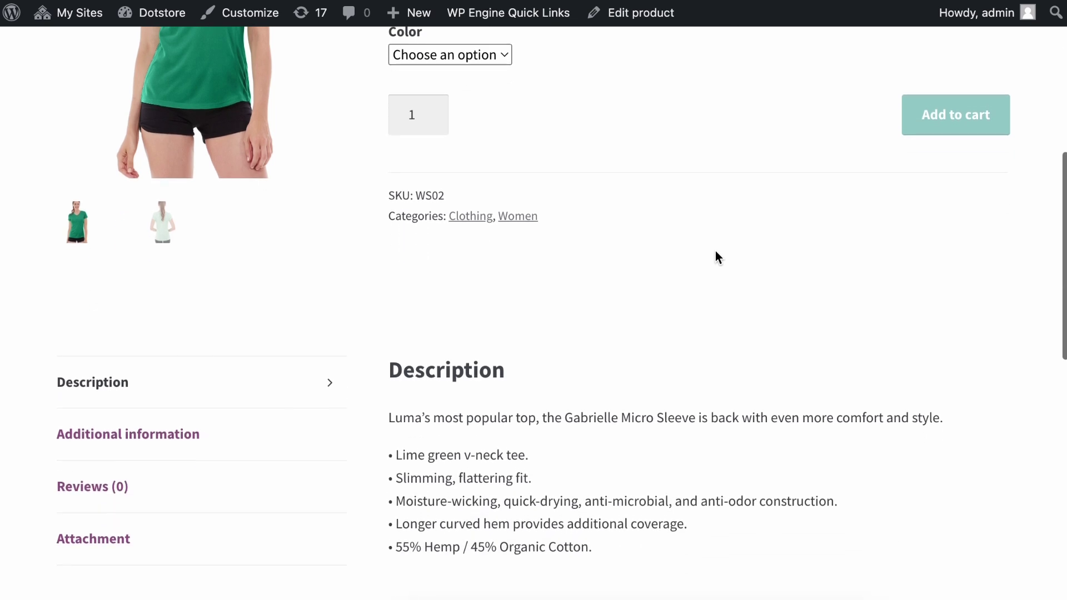
scroll(715, 254, "down", 2)
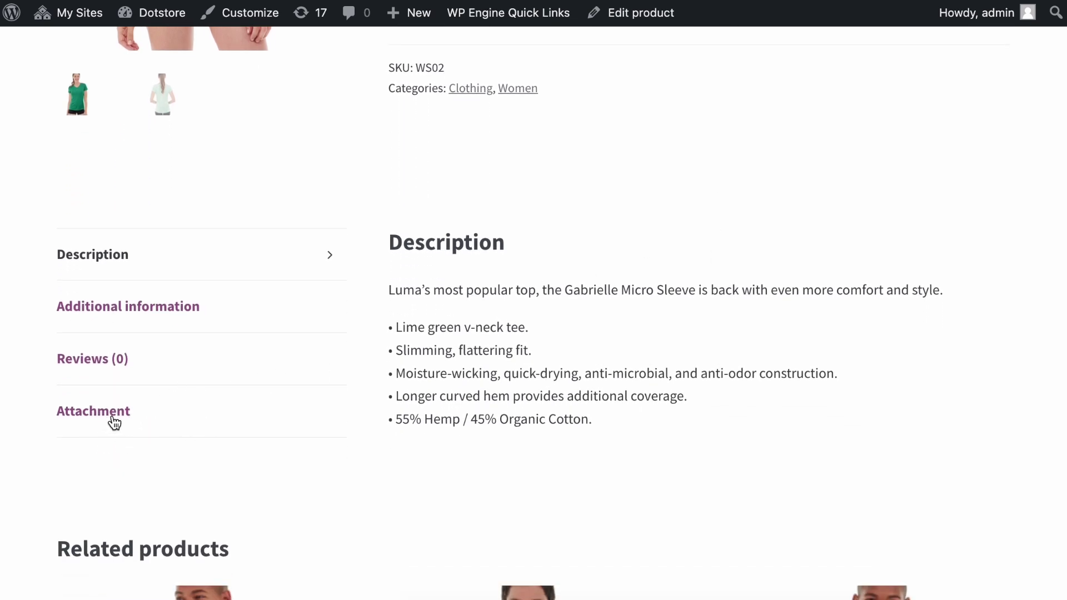
left_click(112, 420)
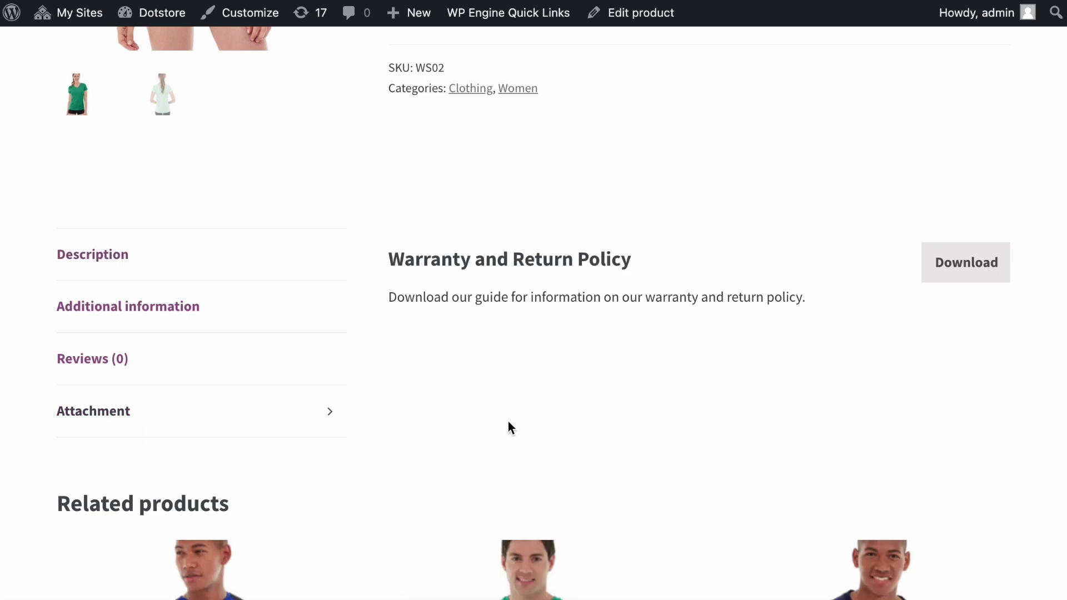
scroll(508, 420, "up", 2)
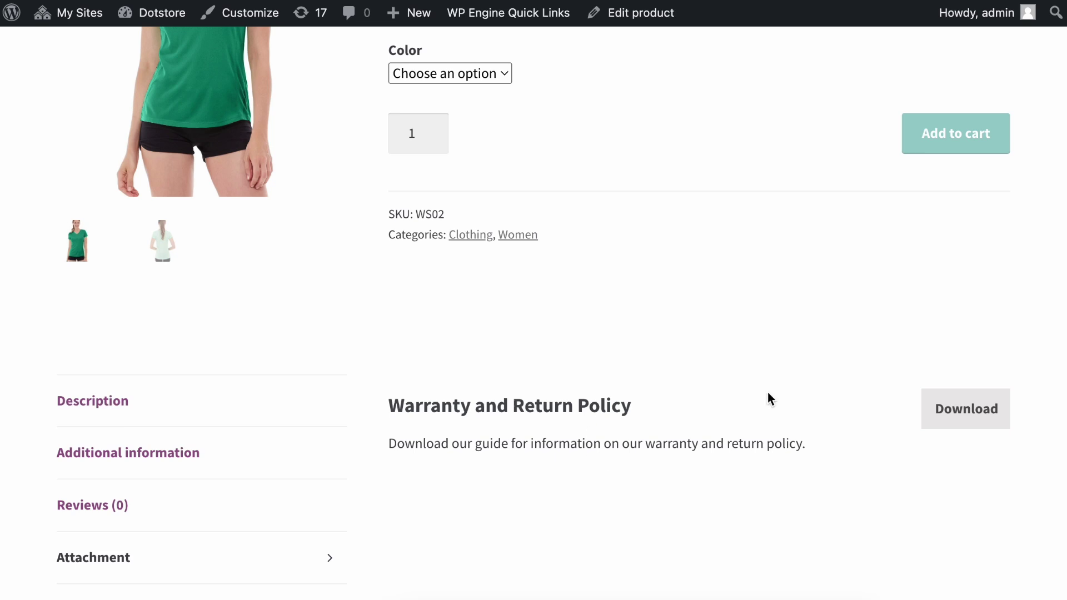
scroll(833, 358, "down", 3)
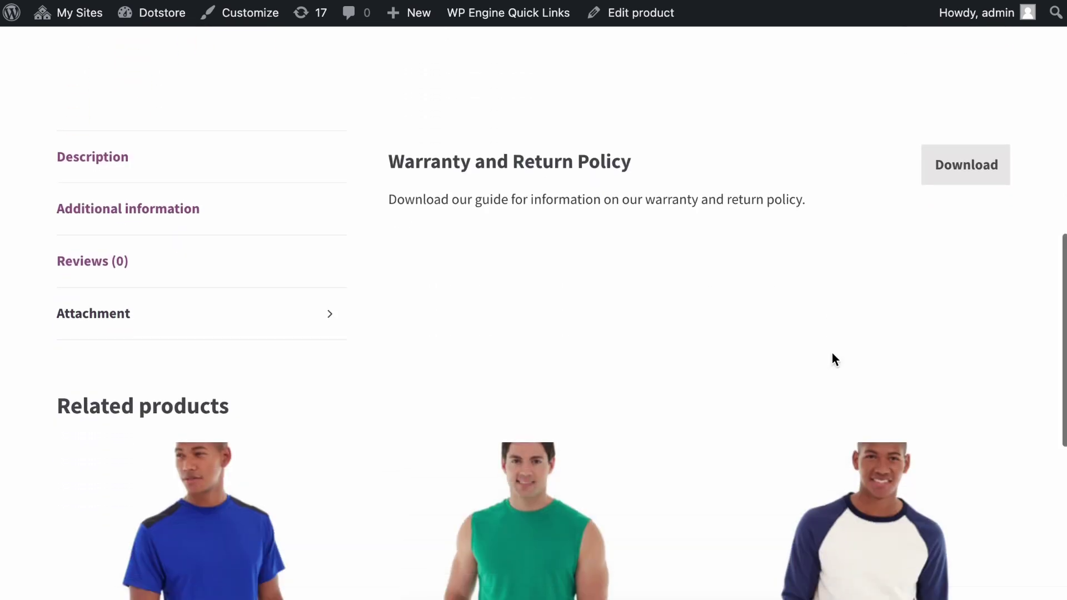
scroll(833, 361, "down", 3)
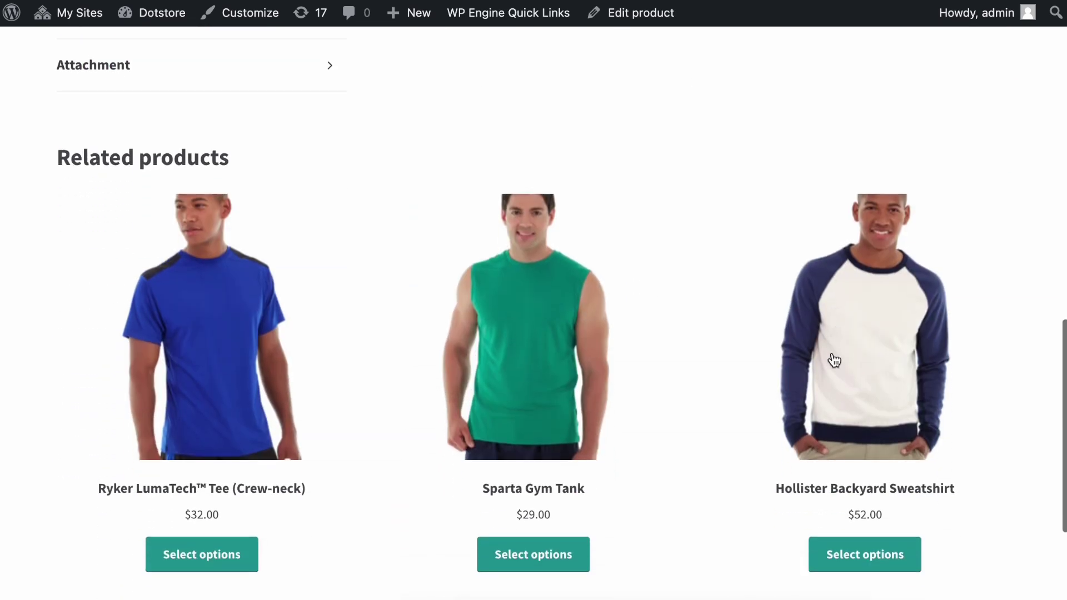
- Open the Sparta Gym Tank and check its Attachment tab for the Warranty download
left_click(556, 345)
scroll(667, 354, "down", 3)
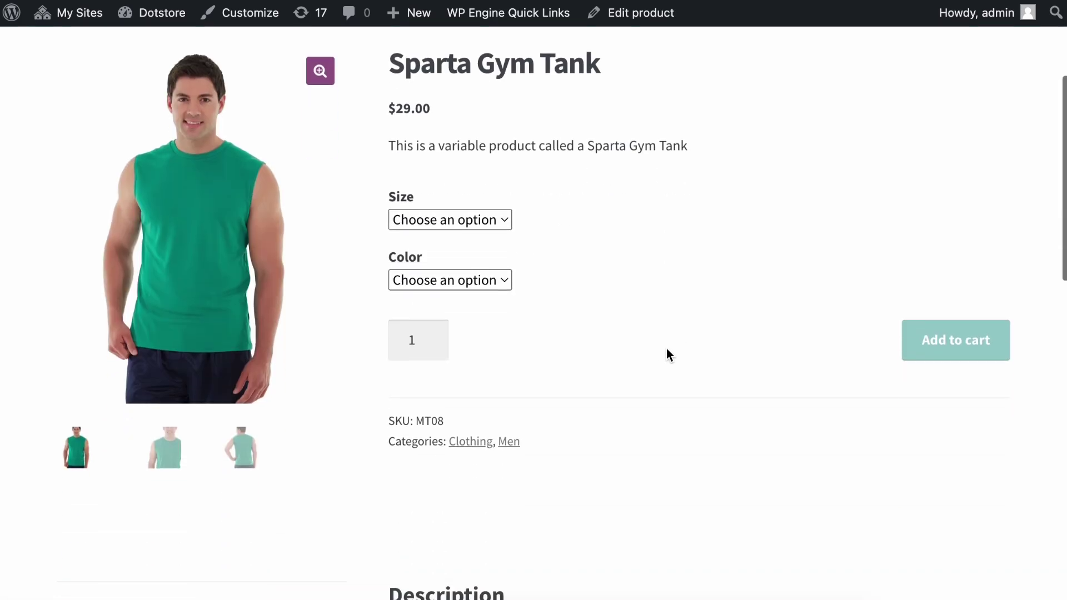
scroll(667, 354, "down", 2)
scroll(501, 356, "down", 2)
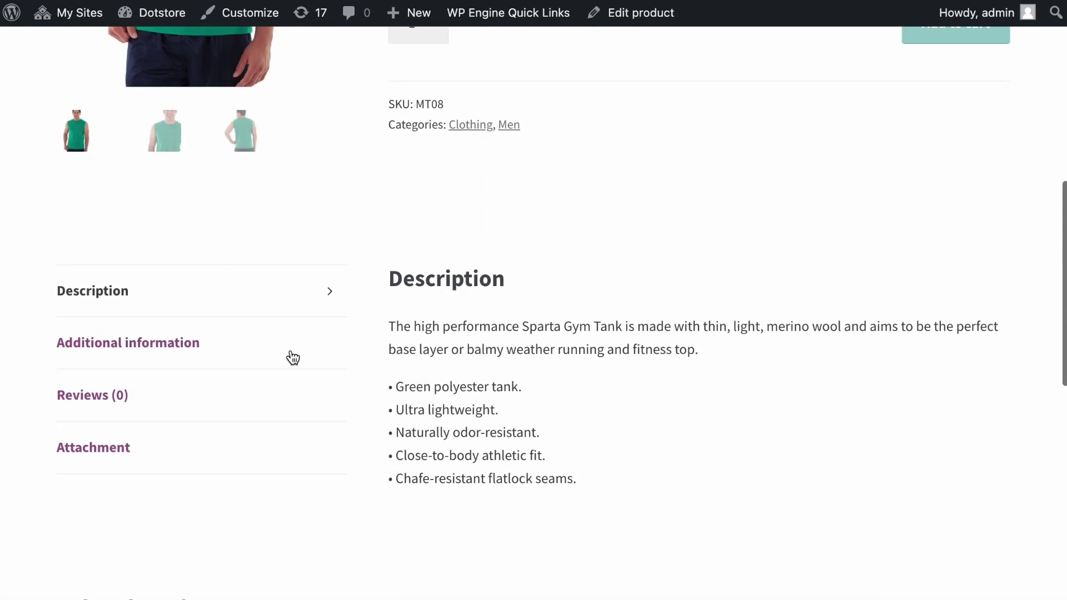
left_click(143, 450)
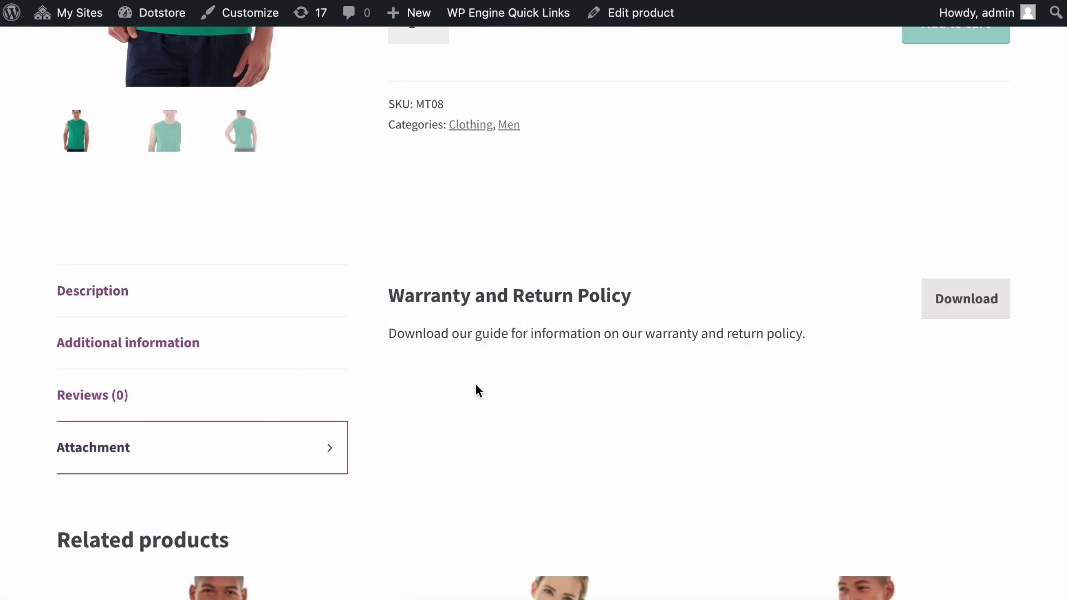
left_click(611, 330)
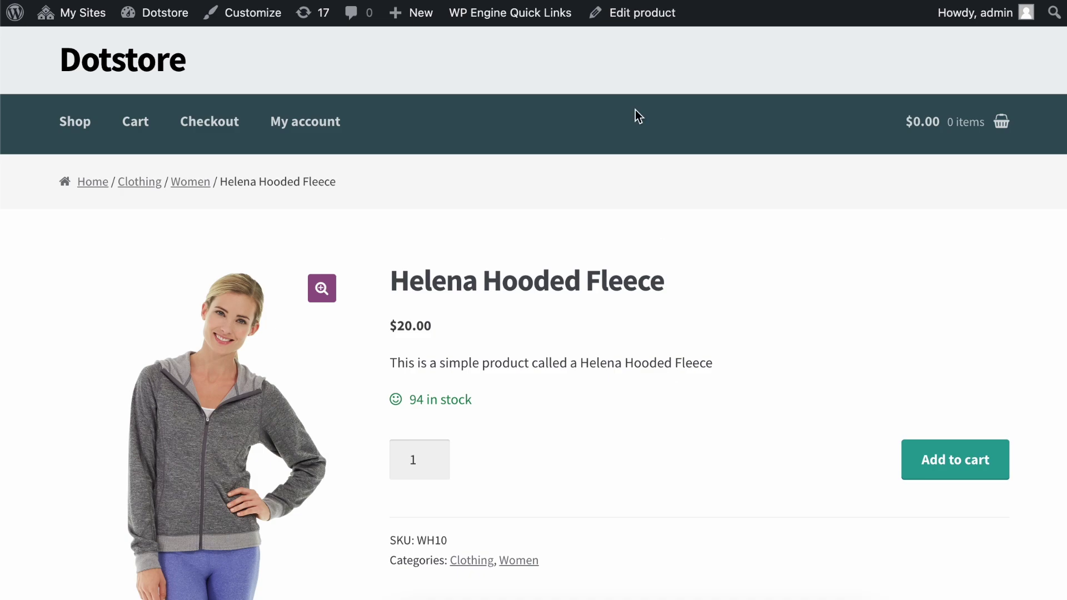
- Edit the Helena Hooded Fleece and add a second, blank product attachment
left_click(637, 17)
scroll(603, 259, "down", 2)
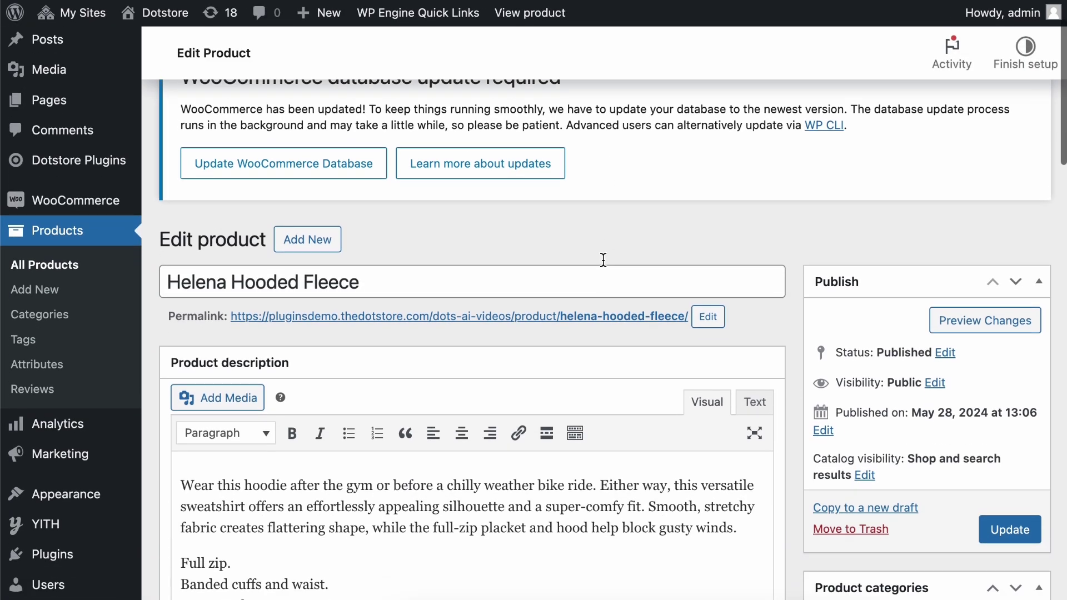
scroll(603, 259, "down", 2)
scroll(570, 270, "down", 1)
scroll(570, 269, "down", 3)
scroll(570, 270, "down", 3)
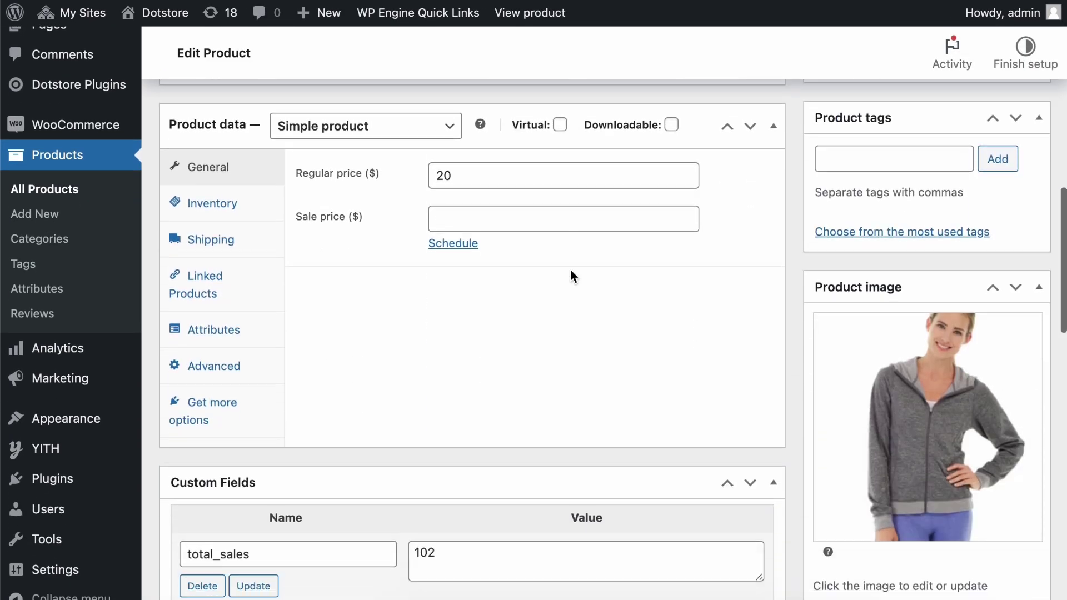
scroll(571, 269, "down", 5)
scroll(571, 270, "down", 5)
scroll(570, 269, "down", 5)
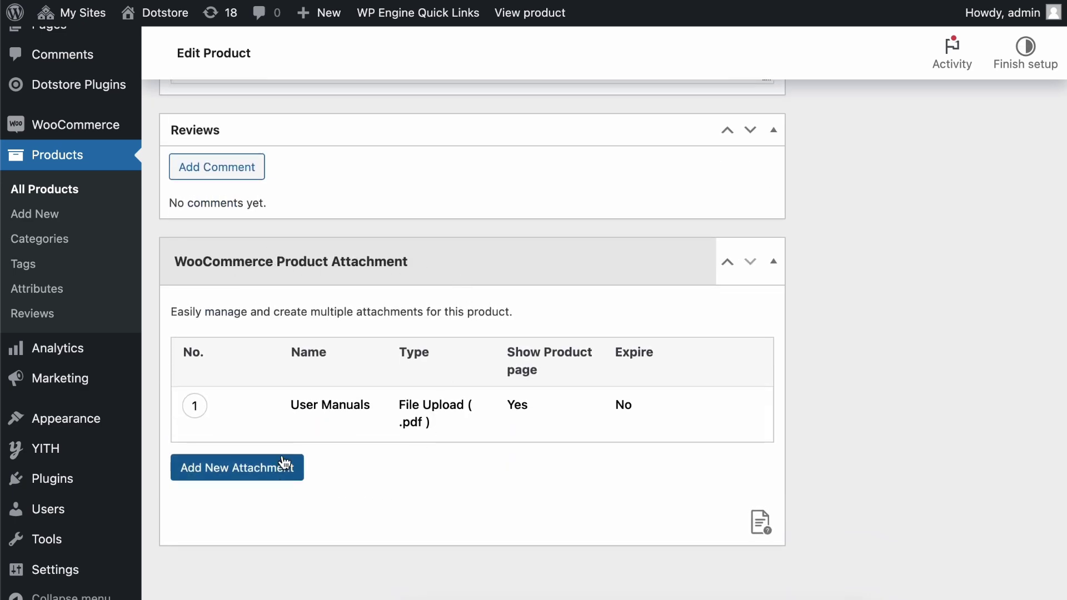
left_click(229, 468)
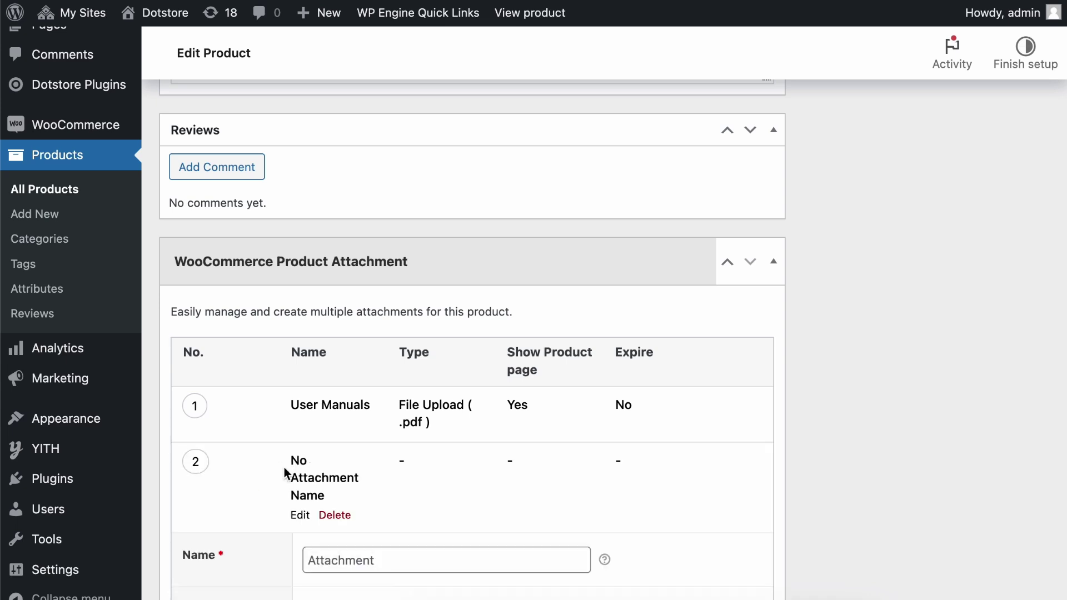
scroll(300, 450, "down", 2)
scroll(307, 412, "down", 1)
scroll(305, 410, "down", 4)
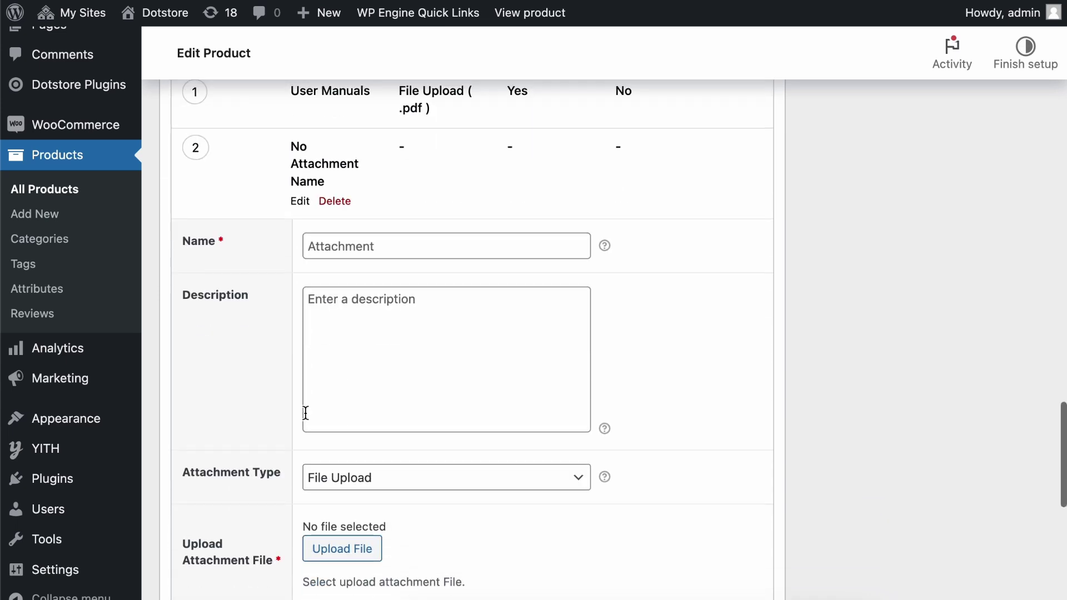
scroll(309, 408, "up", 3)
scroll(326, 375, "down", 2)
- Collapse the blank second attachment and review User Manuals, keeping File Upload as its type
left_click(303, 275)
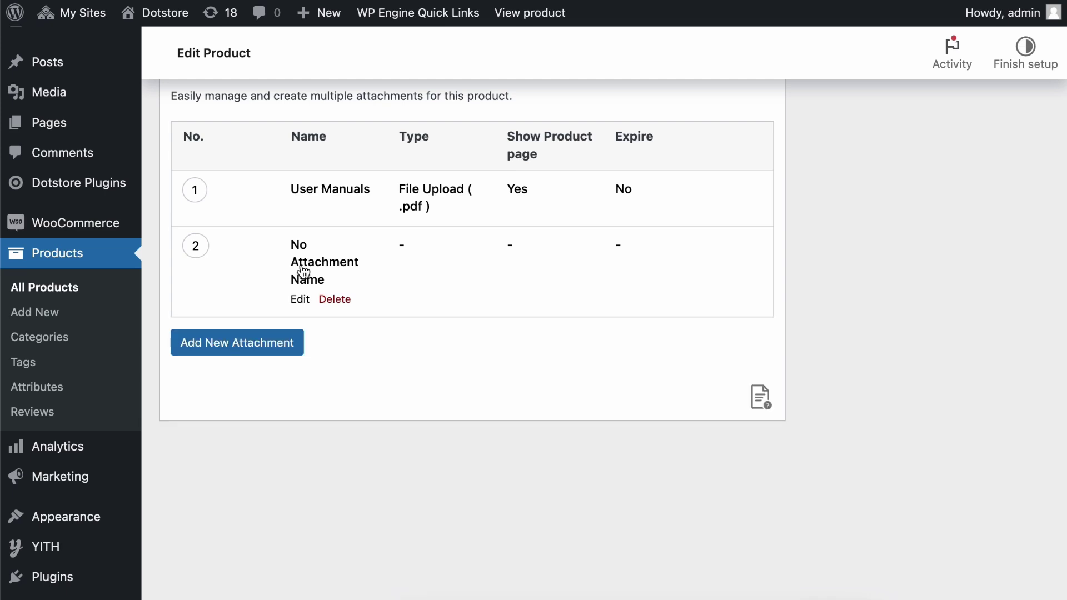
left_click(314, 200)
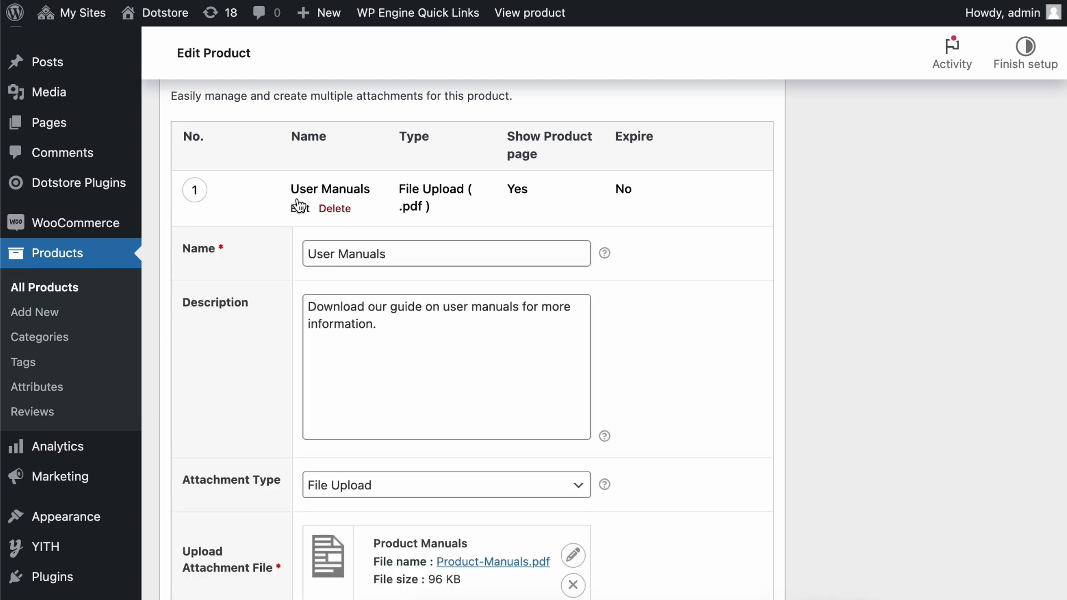
left_click(402, 261)
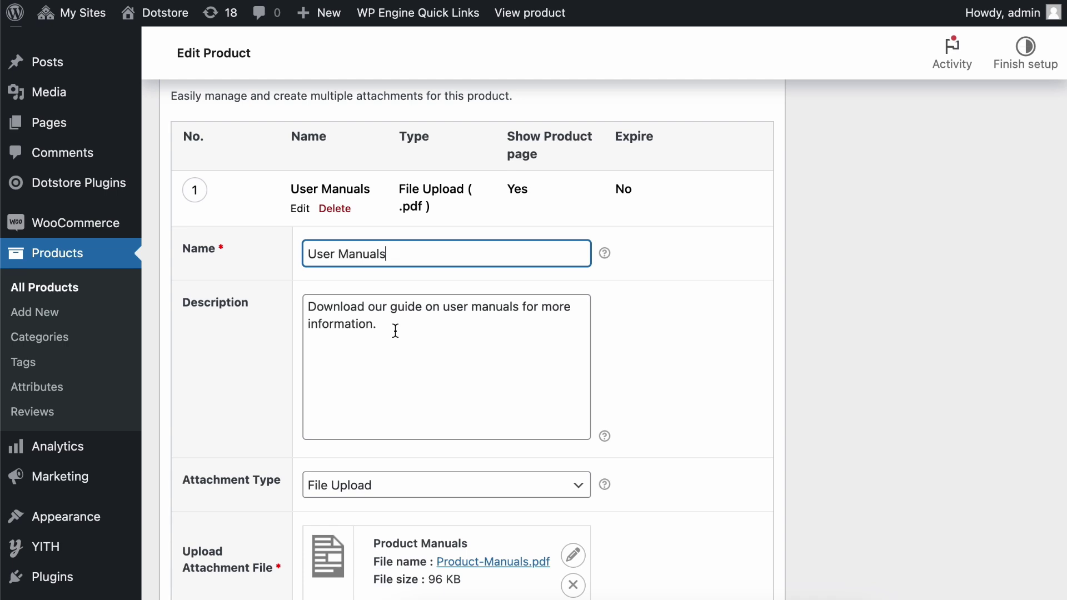
scroll(395, 331, "down", 3)
scroll(395, 333, "down", 2)
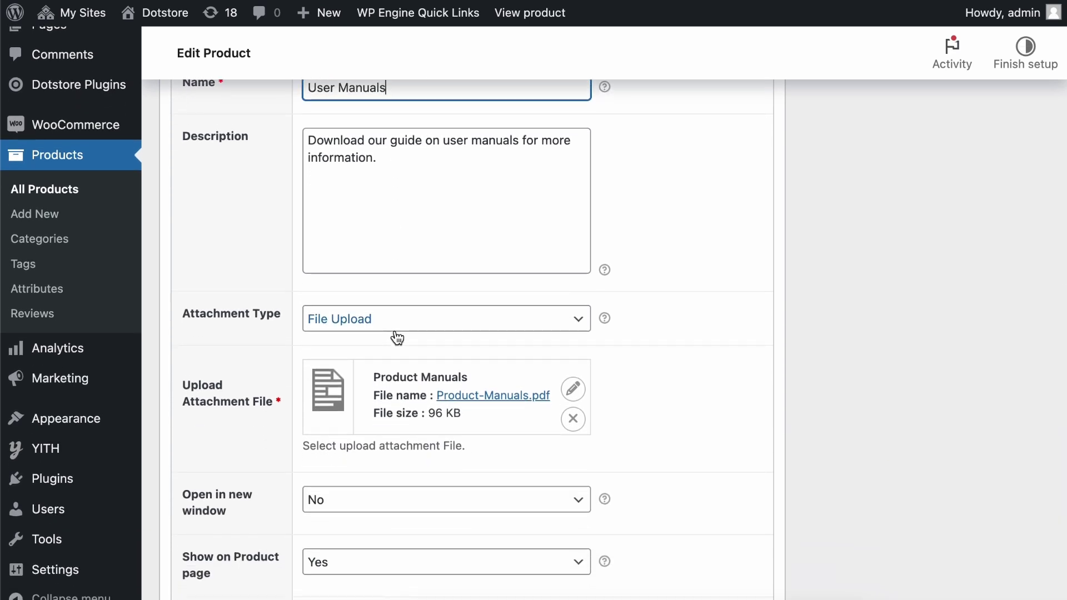
scroll(397, 336, "down", 2)
left_click(360, 243)
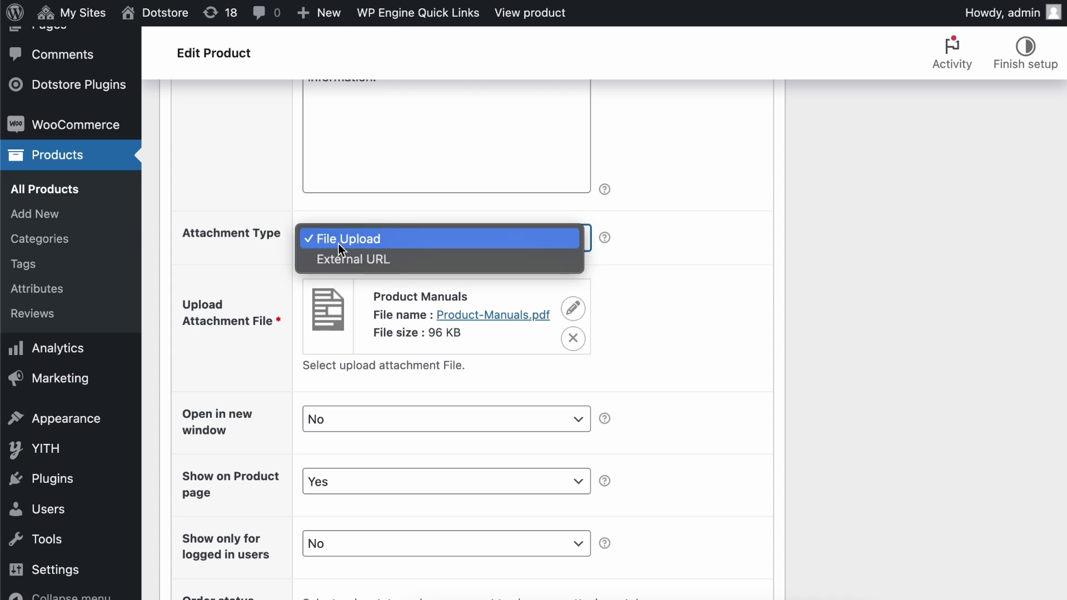
left_click(287, 276)
scroll(288, 278, "down", 1)
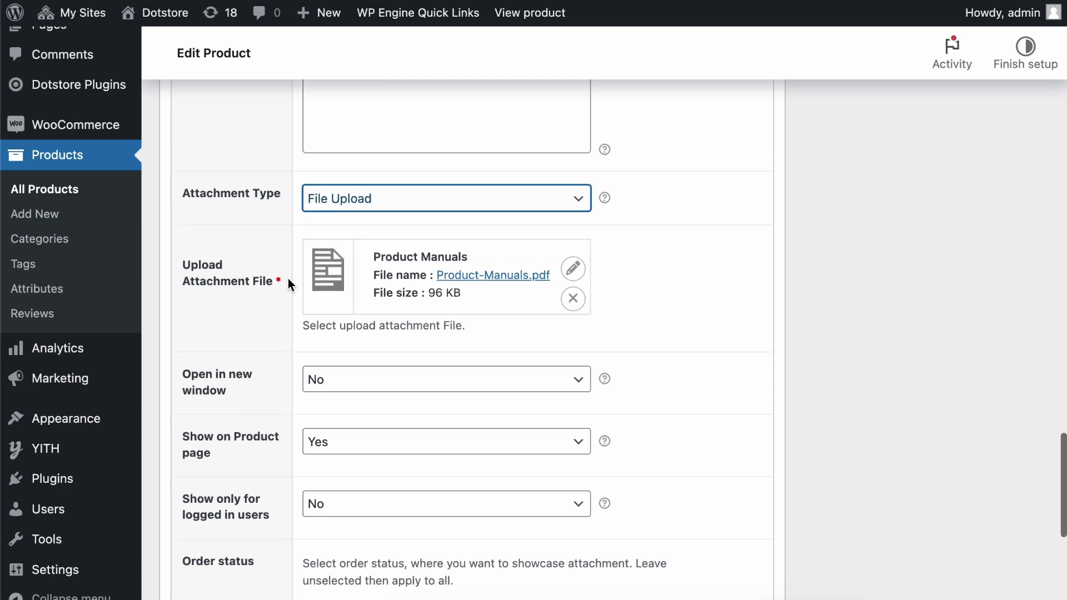
scroll(287, 279, "down", 4)
scroll(287, 280, "down", 1)
scroll(288, 280, "down", 1)
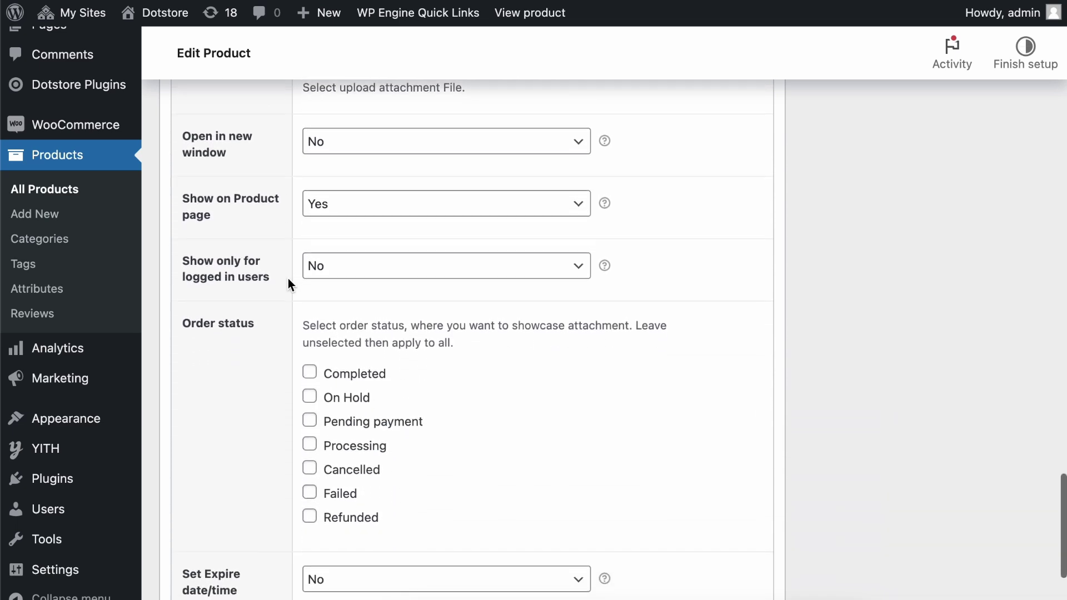
scroll(287, 279, "down", 1)
scroll(288, 279, "down", 1)
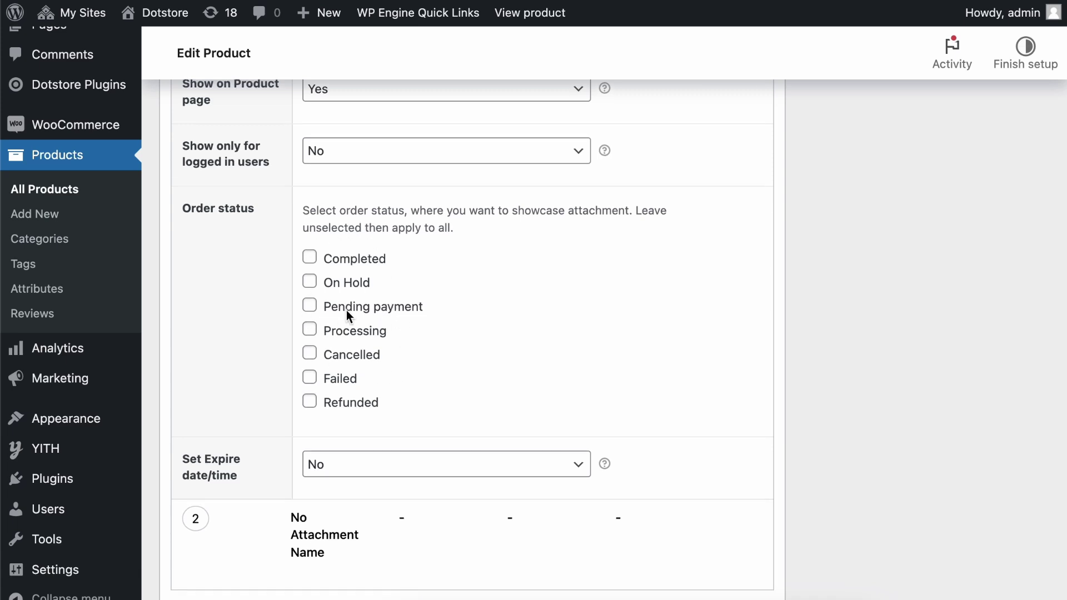
scroll(346, 310, "down", 3)
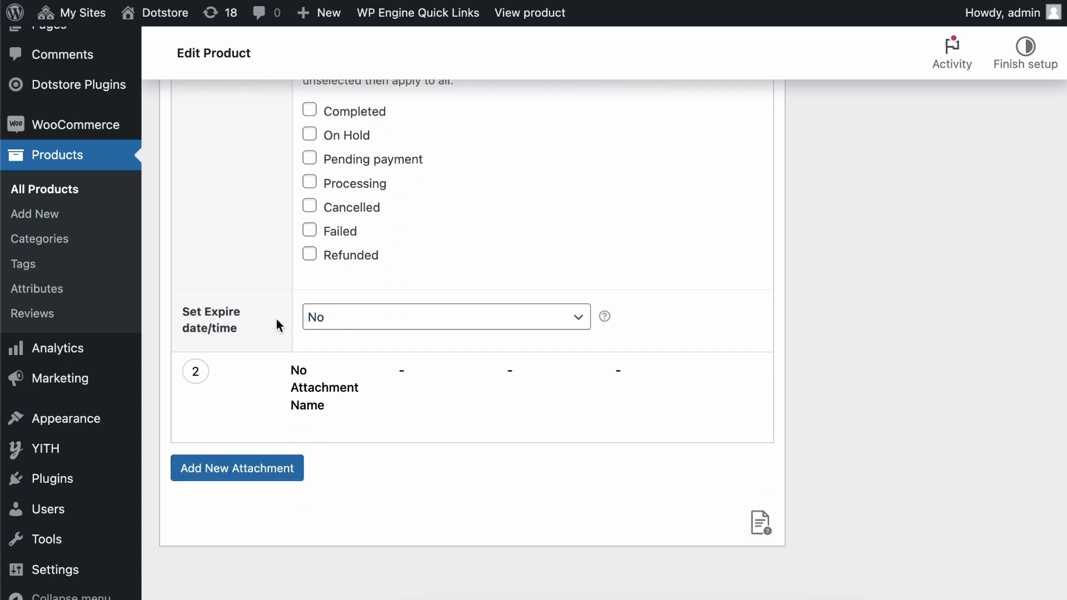
scroll(274, 320, "up", 1)
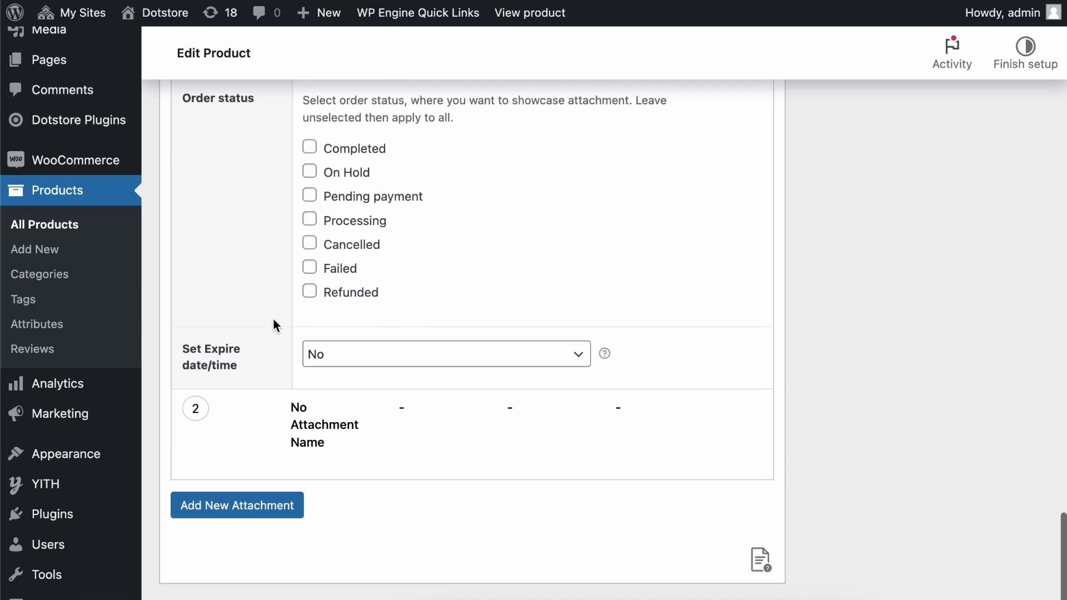
scroll(275, 325, "up", 3)
scroll(326, 199, "up", 3)
scroll(306, 275, "up", 5)
scroll(304, 271, "up", 5)
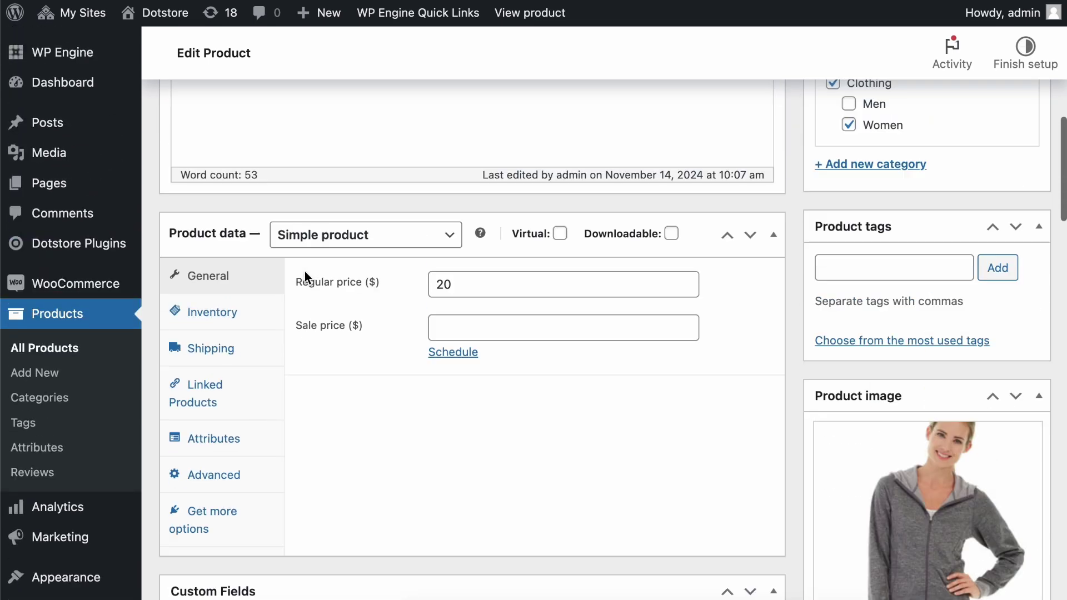
scroll(304, 271, "up", 5)
scroll(304, 271, "up", 3)
scroll(765, 406, "down", 3)
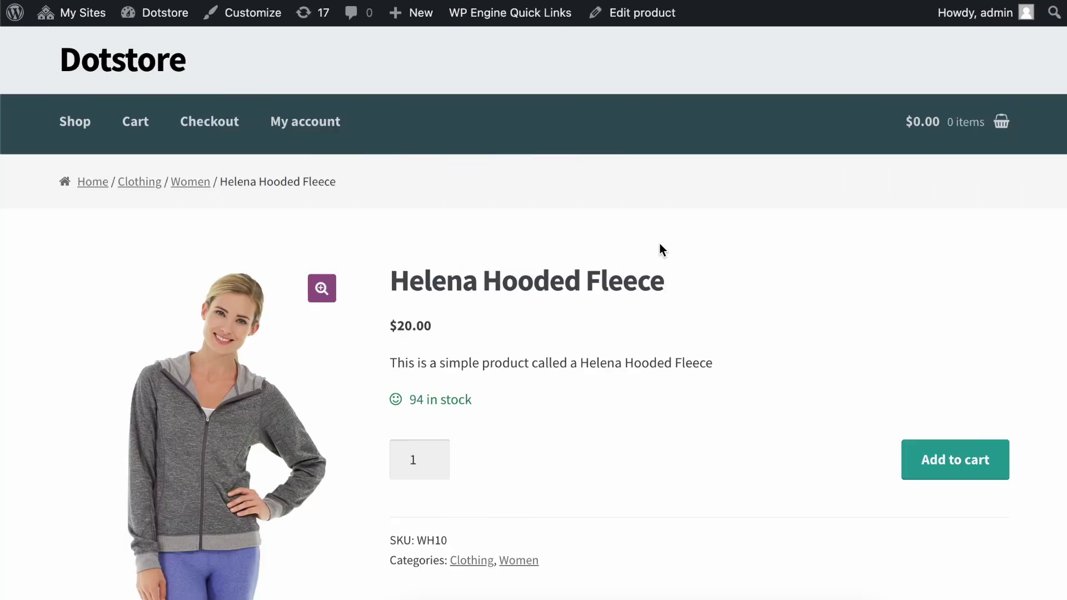
scroll(659, 250, "down", 2)
scroll(659, 250, "down", 2)
scroll(659, 250, "down", 1)
scroll(660, 250, "down", 1)
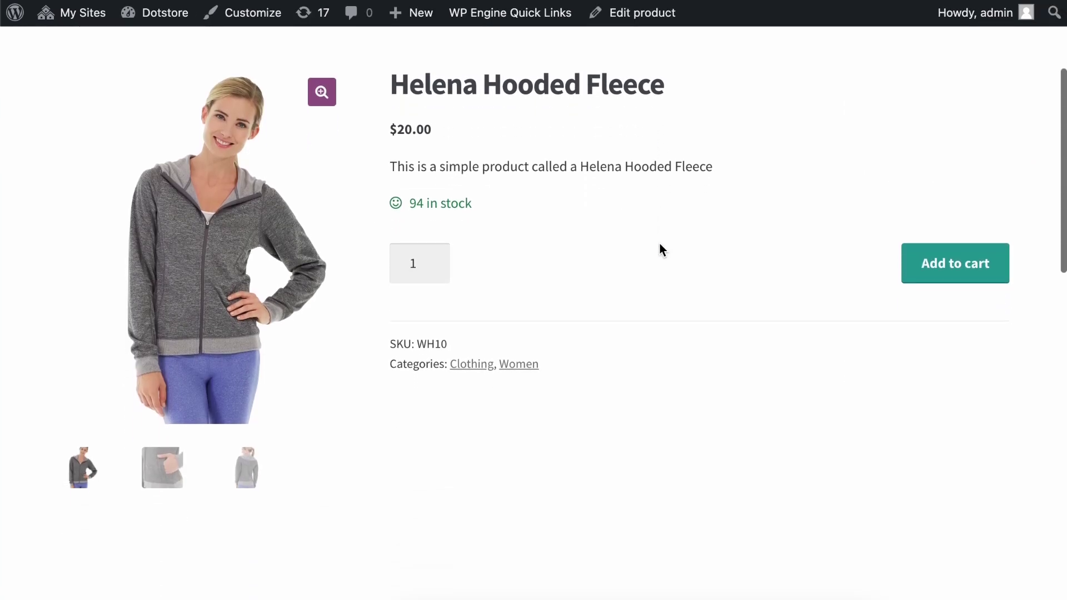
scroll(660, 251, "down", 3)
scroll(660, 250, "down", 2)
scroll(659, 251, "down", 1)
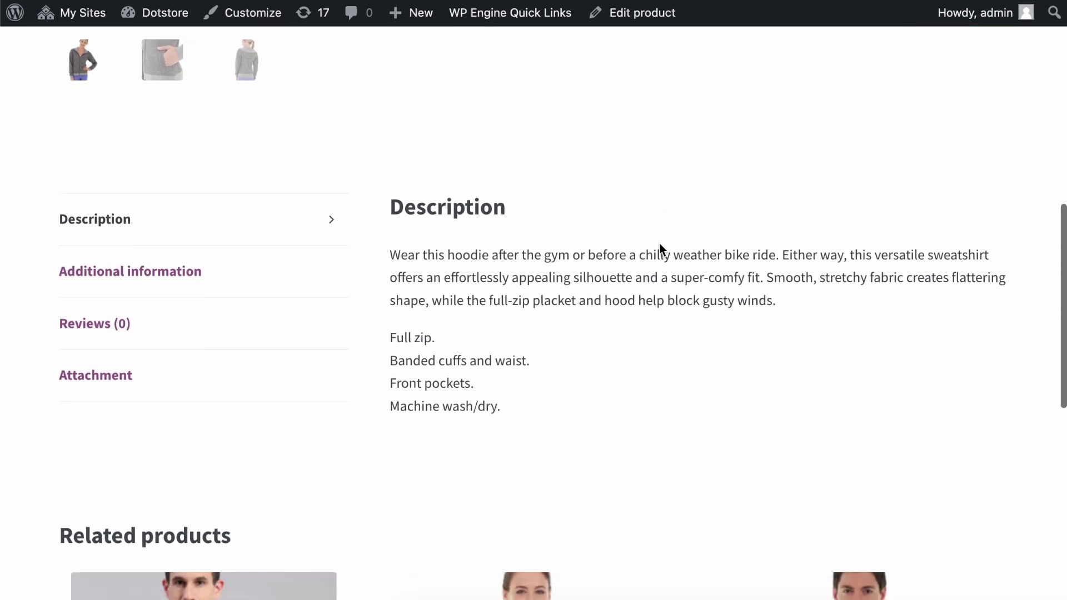
- Save the Helena Hooded Fleece's User Manuals PDF, Product-Manuals, from its Attachment tab
left_click(111, 386)
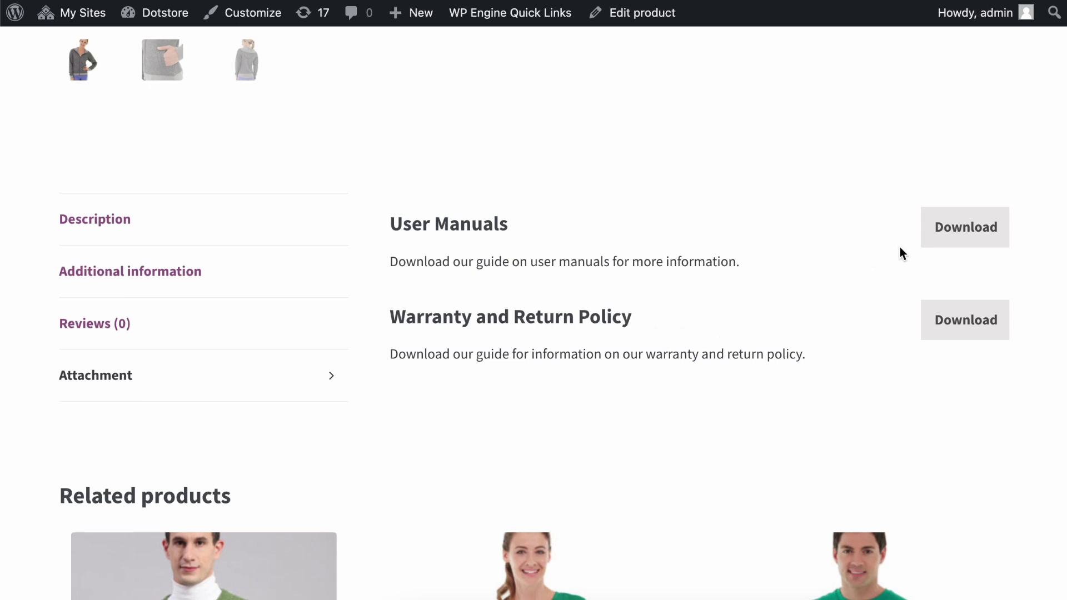
left_click(954, 237)
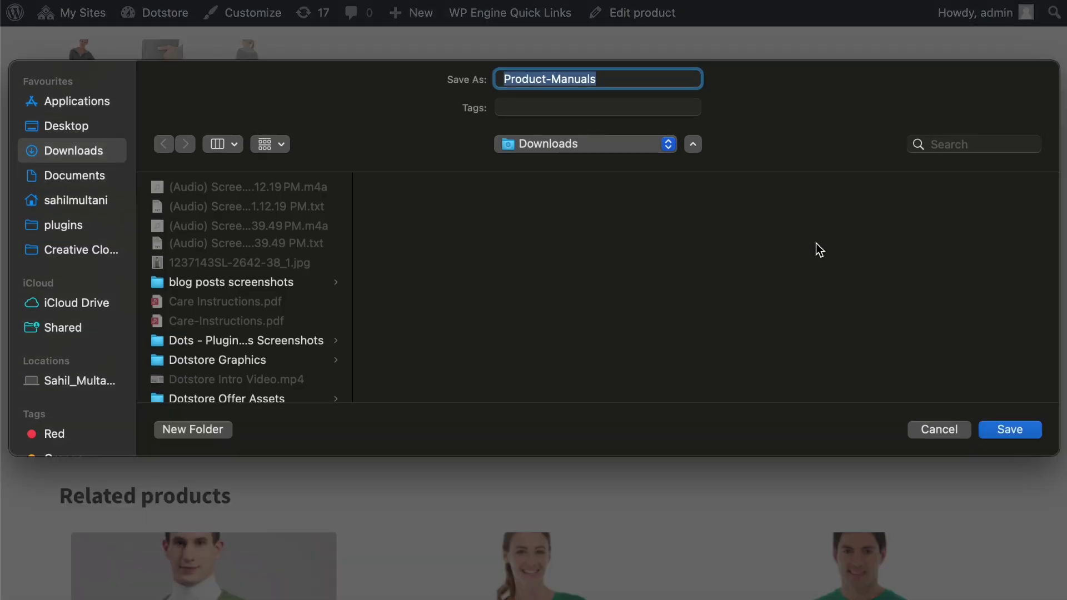
left_click(1019, 434)
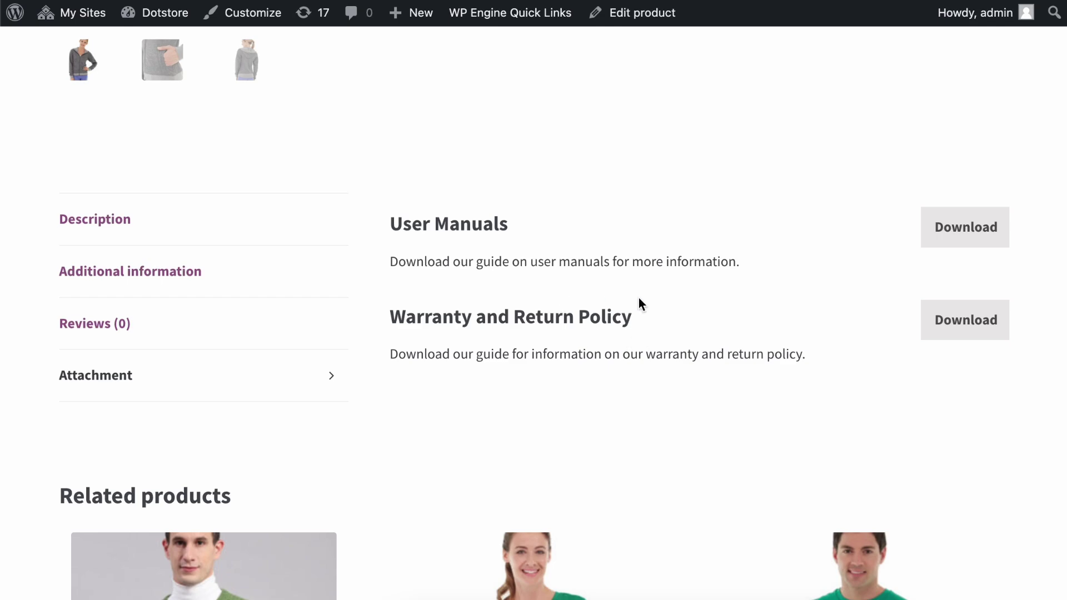
scroll(640, 303, "up", 5)
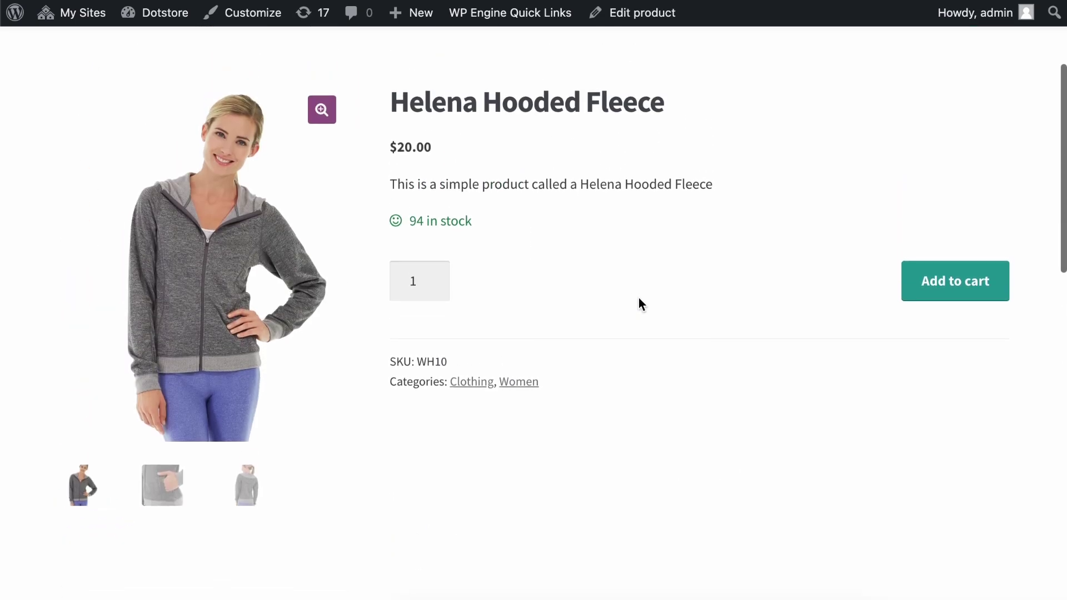
scroll(639, 303, "down", 3)
scroll(638, 303, "down", 2)
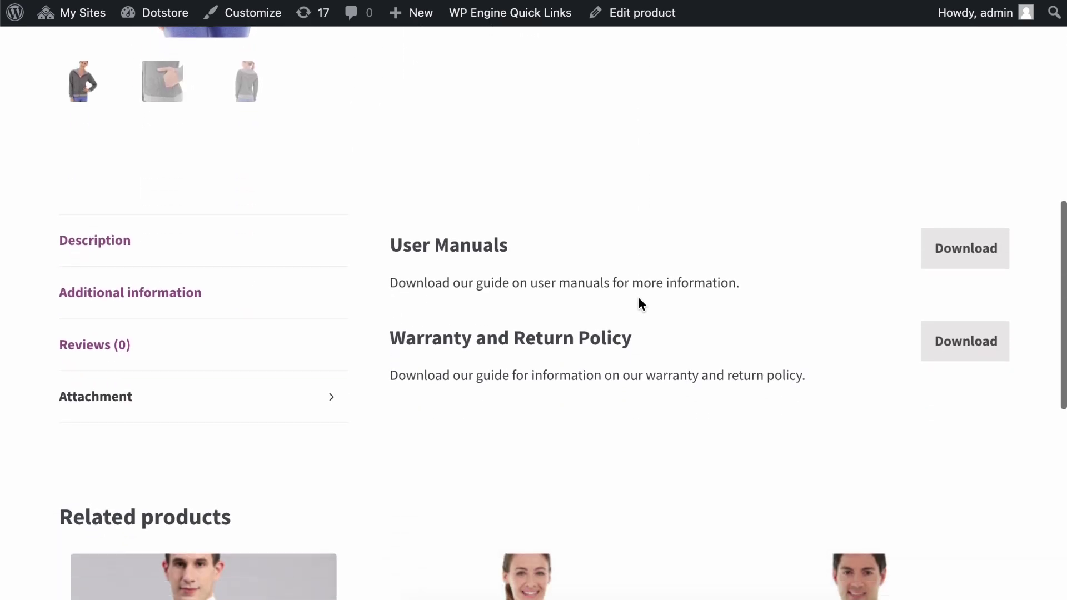
scroll(639, 303, "down", 2)
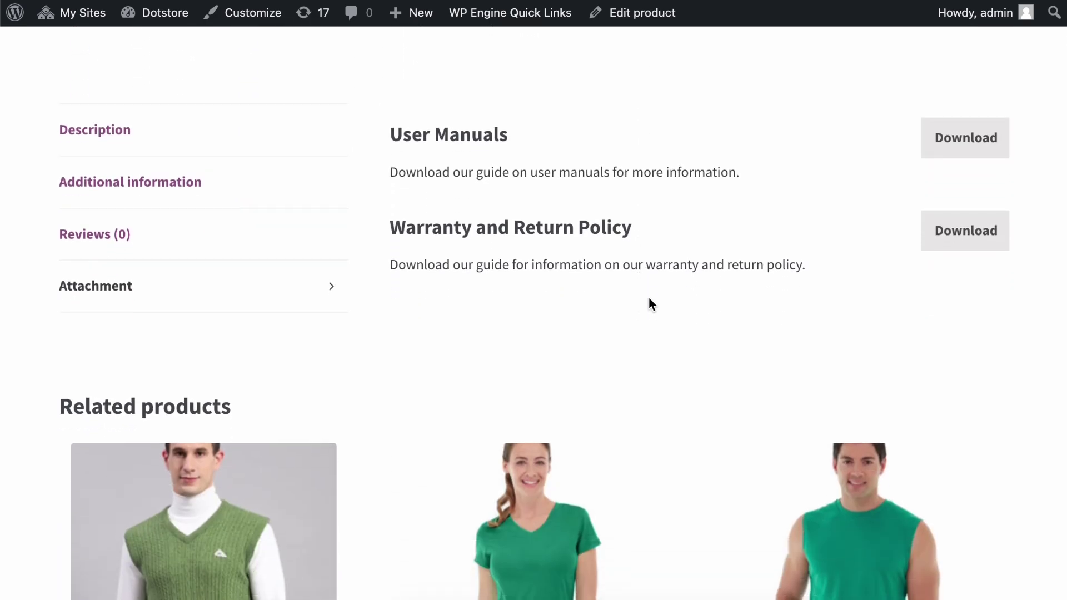